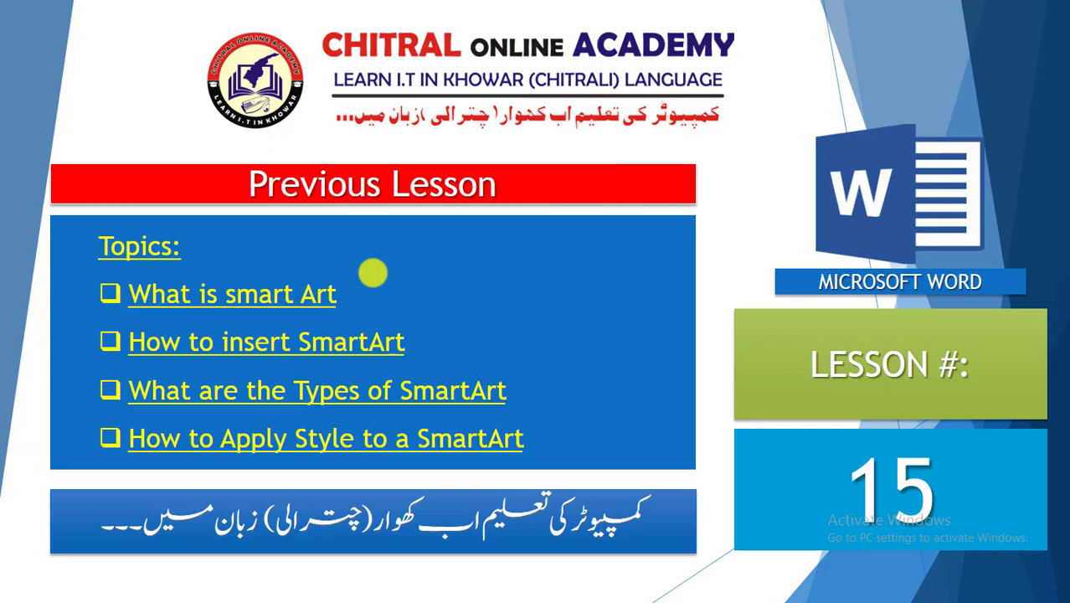
Step: Advance through the lesson 16 title and 'Today's Lesson' slides, then end the slide show
{"action": "left_click", "coordinate": [25, 433]}
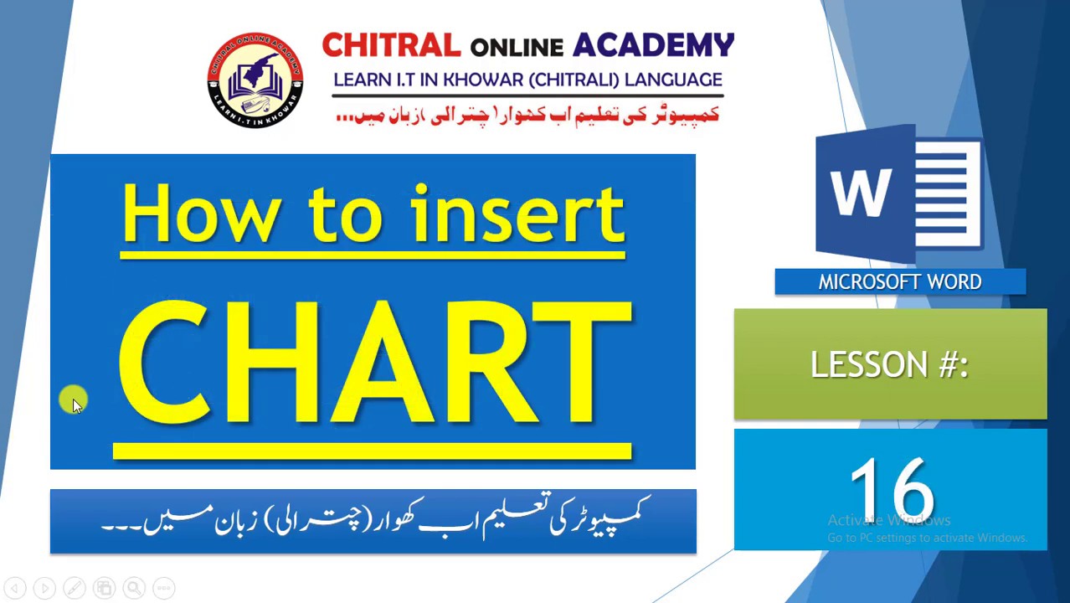
{"action": "left_click", "coordinate": [317, 334]}
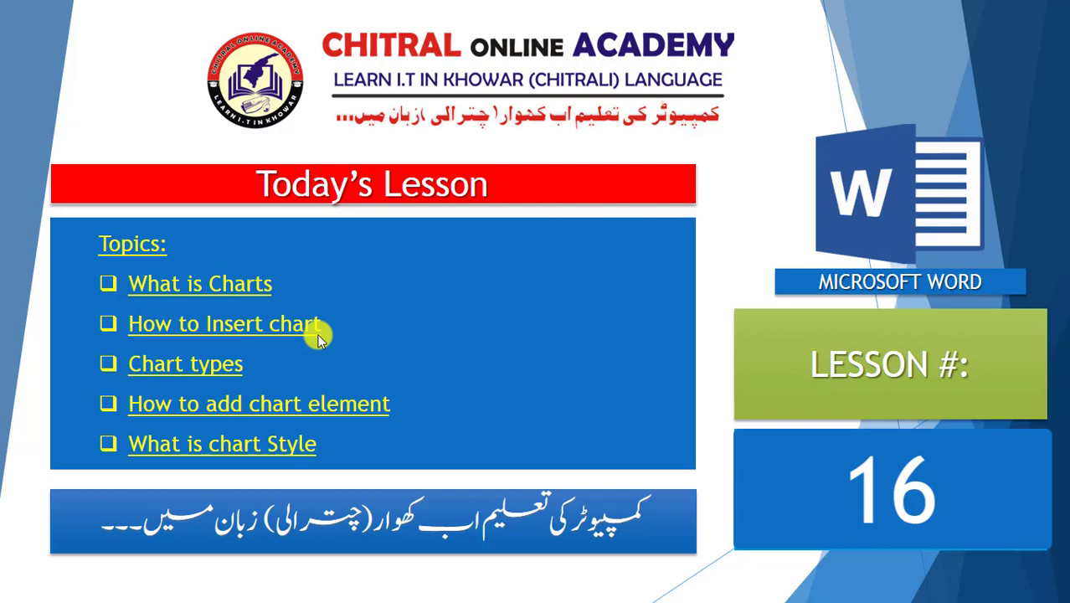
{"action": "left_click", "coordinate": [284, 433]}
Step: Leave the show, minimize PowerPoint and launch Word with the winword Run command
{"action": "left_click", "coordinate": [764, 178]}
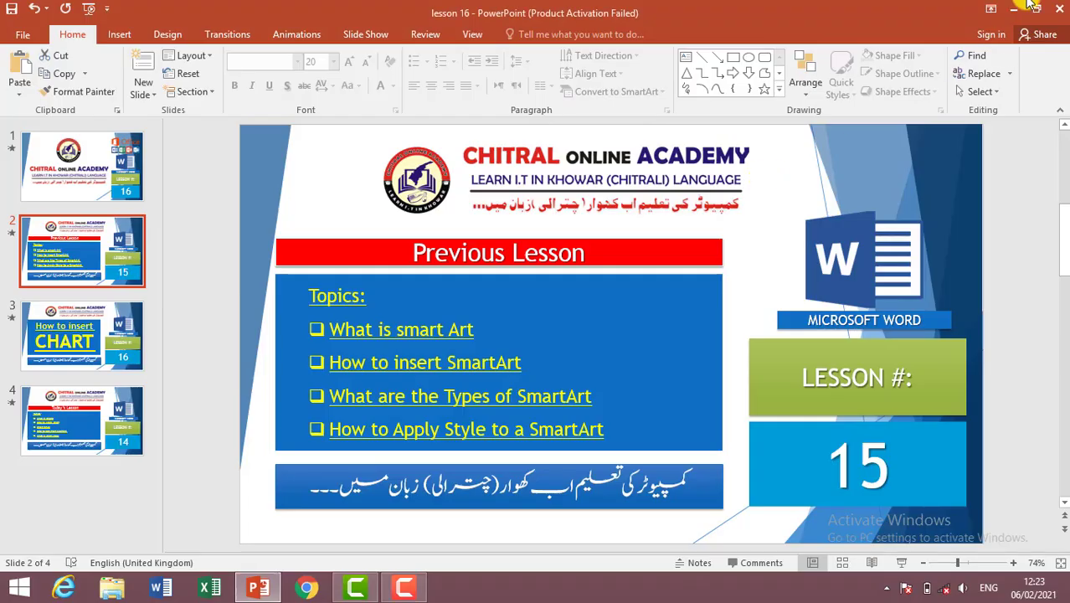
{"action": "left_click", "coordinate": [1013, 7]}
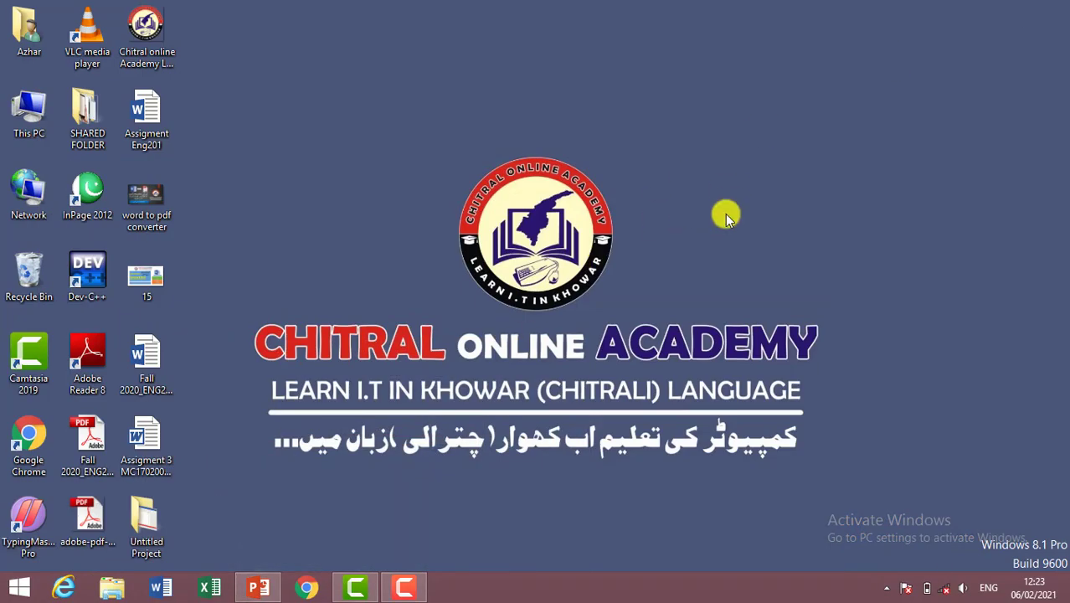
{"action": "key", "text": "super+r"}
{"action": "type", "text": "w"}
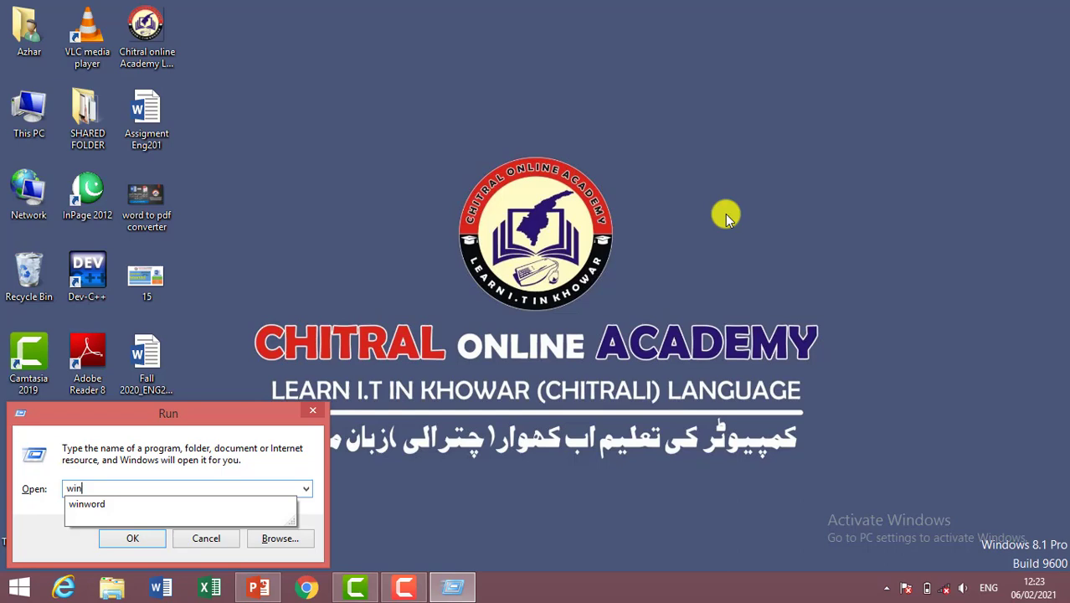
{"action": "type", "text": "word"}
{"action": "key", "text": "Return"}
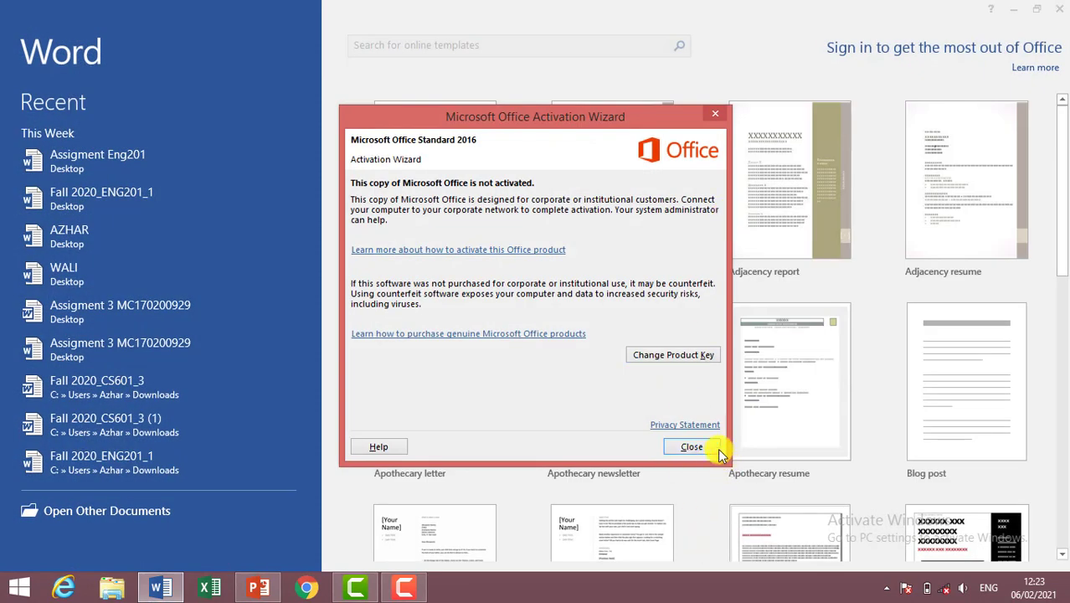
Step: Dismiss the Activation Wizard and create a new blank document, showing the Insert tab
{"action": "left_click", "coordinate": [692, 444]}
{"action": "left_click", "coordinate": [451, 196]}
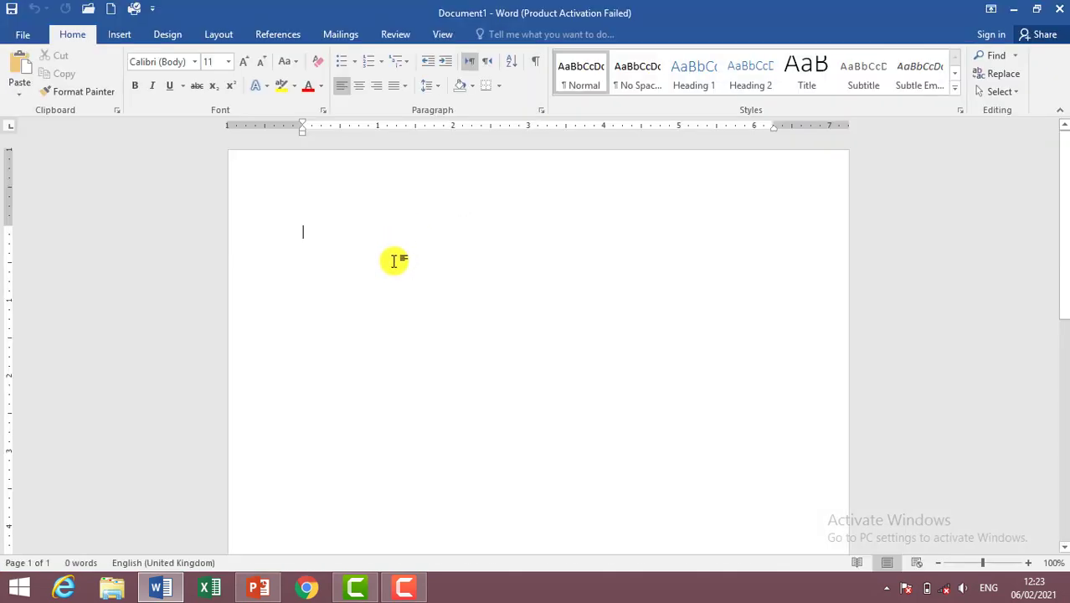
{"action": "left_click", "coordinate": [123, 36]}
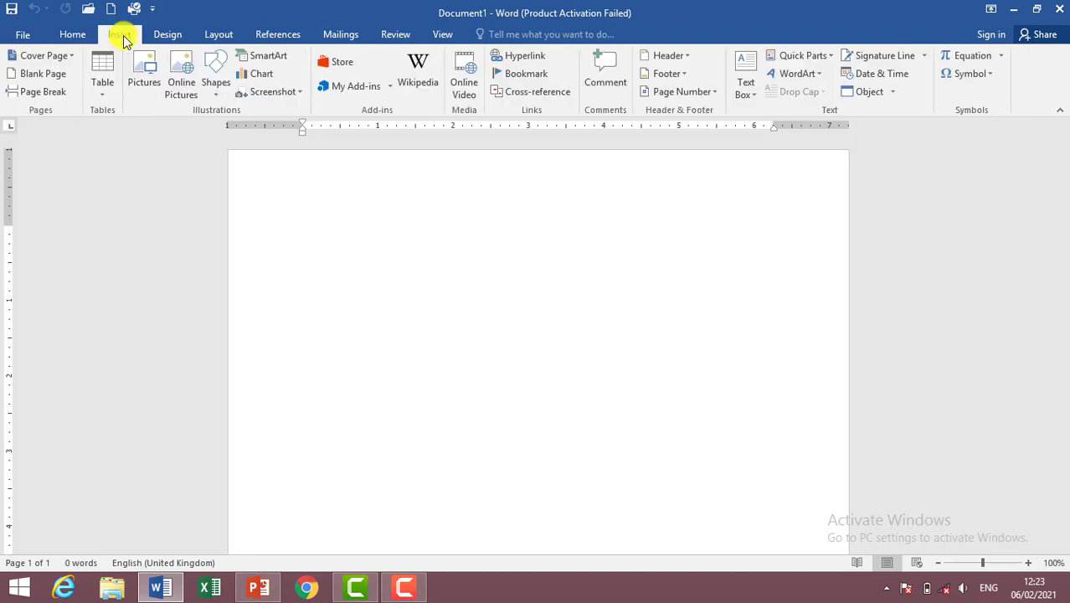
Step: Open the Insert Chart dialog from the Insert tab's Chart button
{"action": "left_click", "coordinate": [264, 76]}
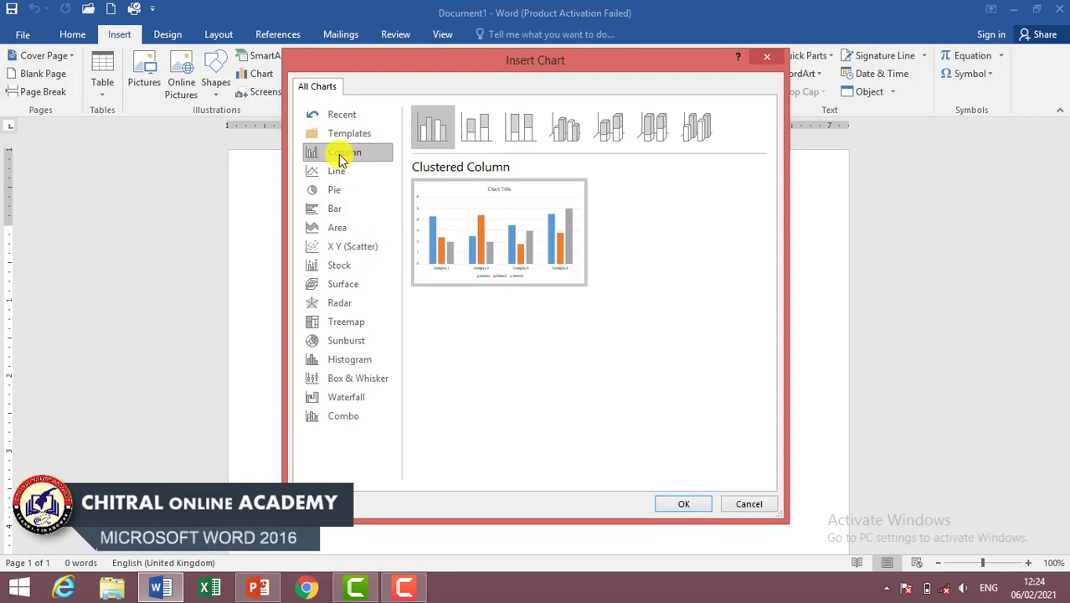
{"action": "mouse_move", "coordinate": [502, 255]}
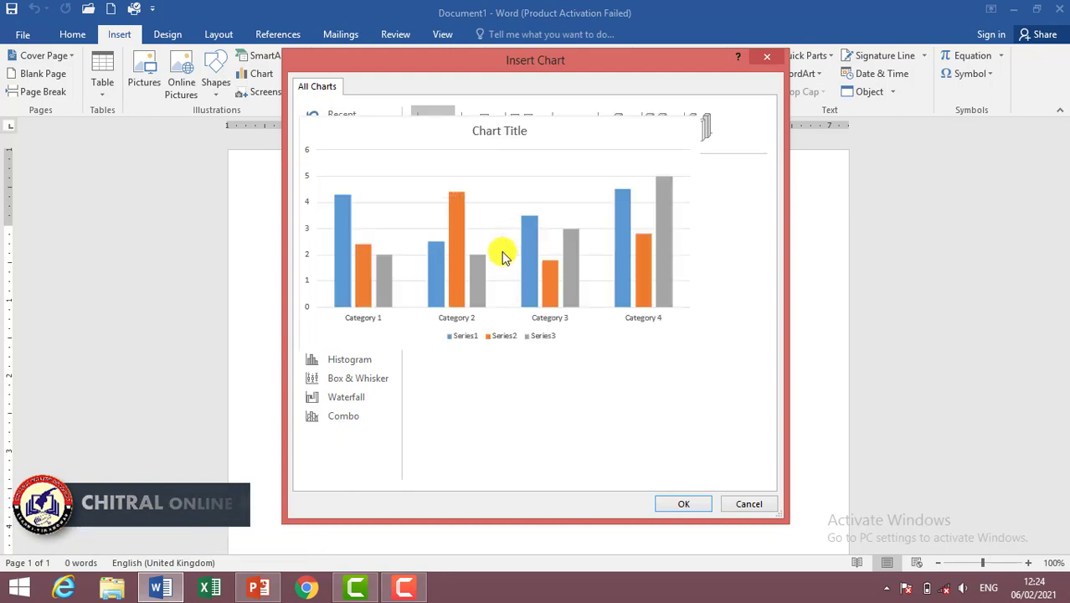
Step: Preview the Line, Pie, Bar and Area chart types in Insert Chart
{"action": "left_click", "coordinate": [338, 166]}
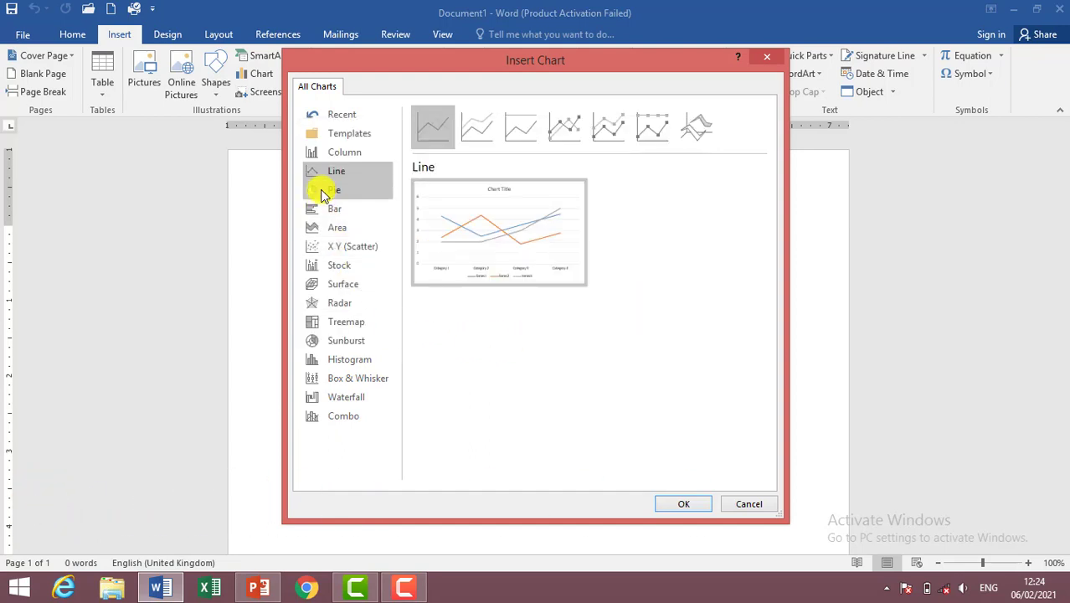
{"action": "left_click", "coordinate": [328, 191]}
{"action": "mouse_move", "coordinate": [432, 127]}
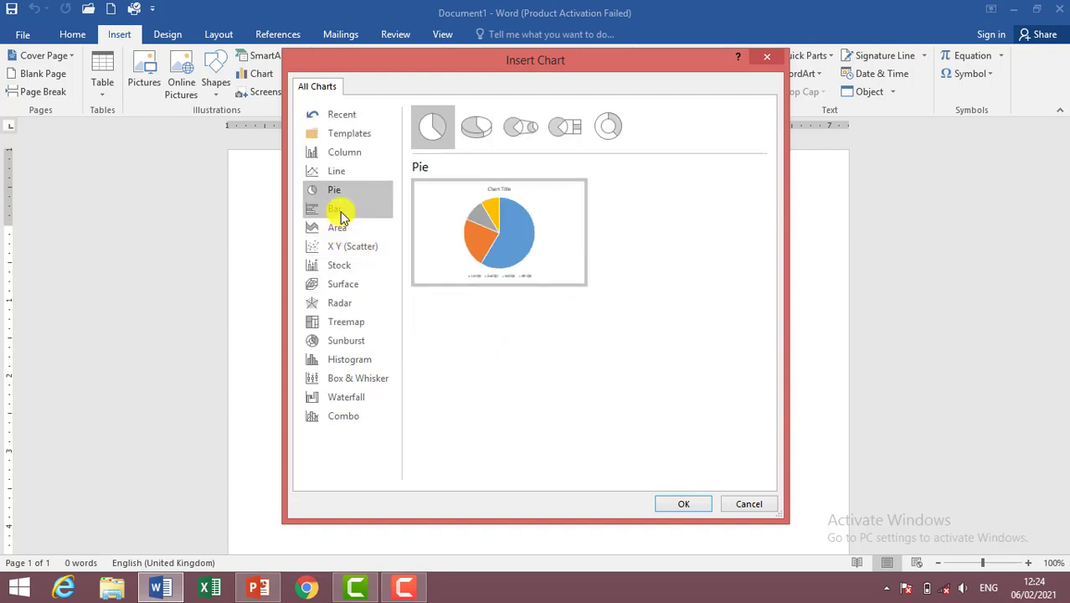
{"action": "left_click", "coordinate": [335, 210]}
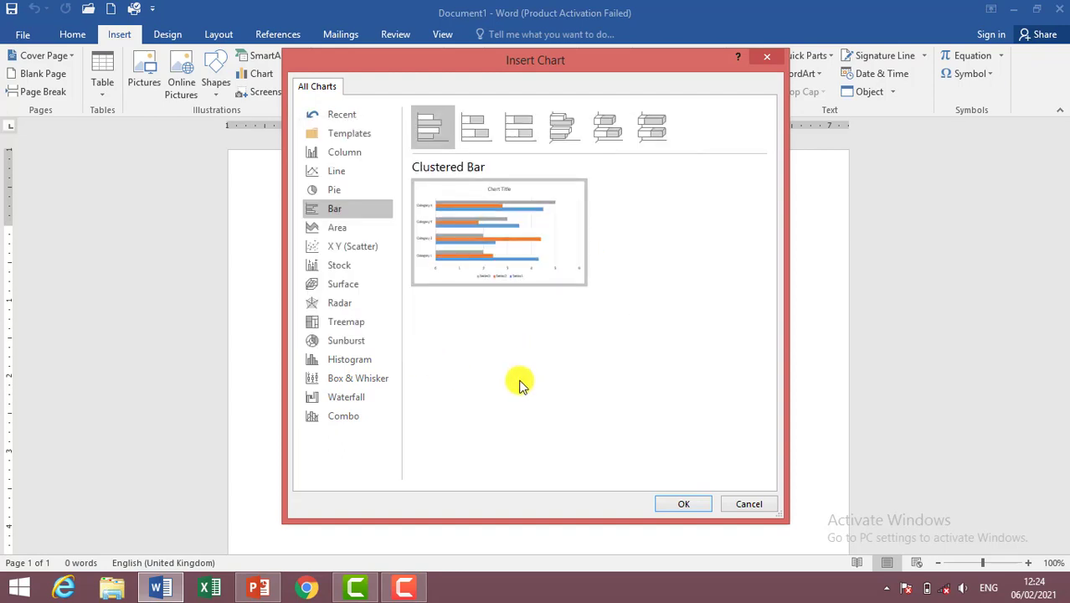
{"action": "left_click", "coordinate": [348, 231]}
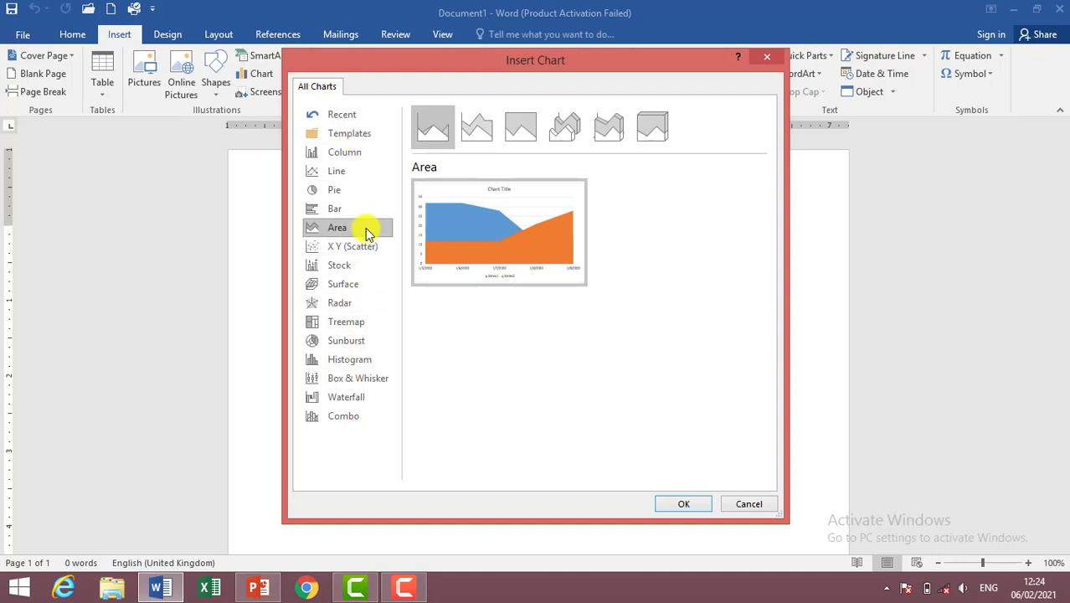
Step: Compare the Column variants and insert a Clustered Column chart
{"action": "left_click", "coordinate": [345, 151]}
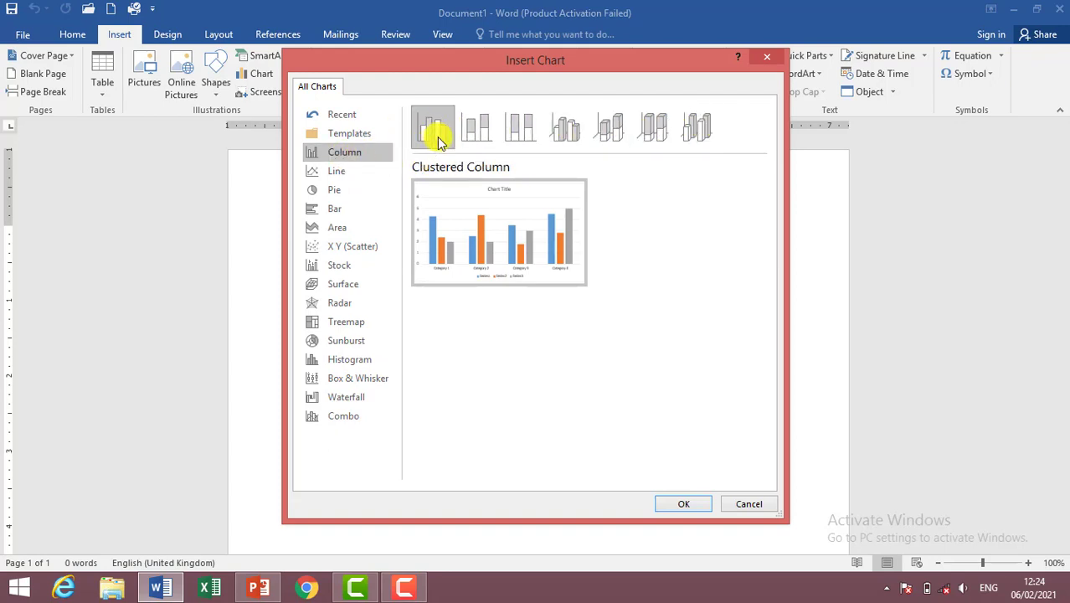
{"action": "left_click", "coordinate": [489, 134]}
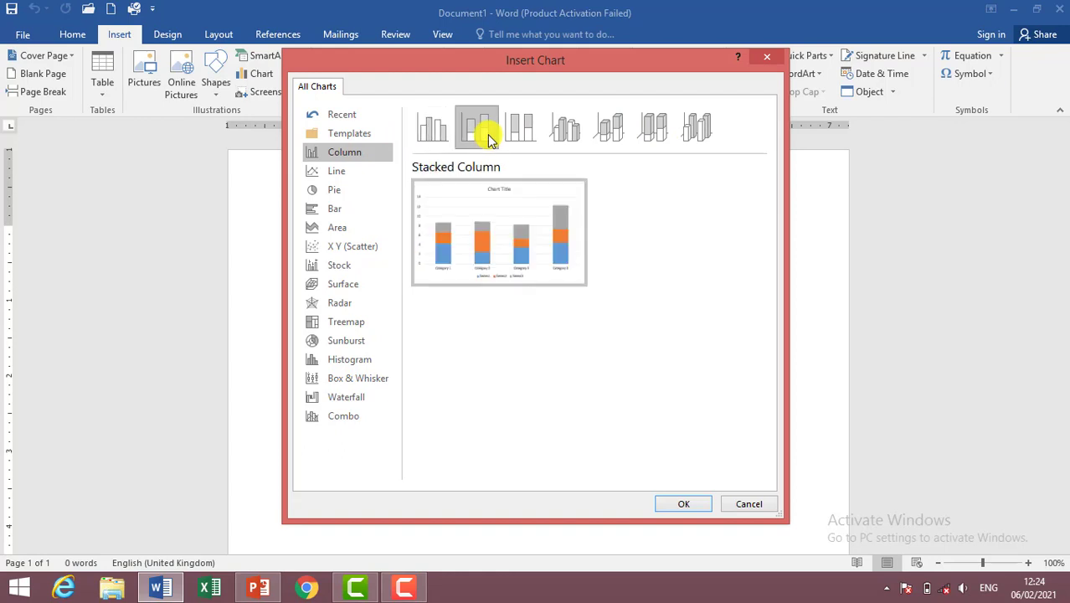
{"action": "left_click", "coordinate": [534, 127]}
{"action": "left_click", "coordinate": [429, 131]}
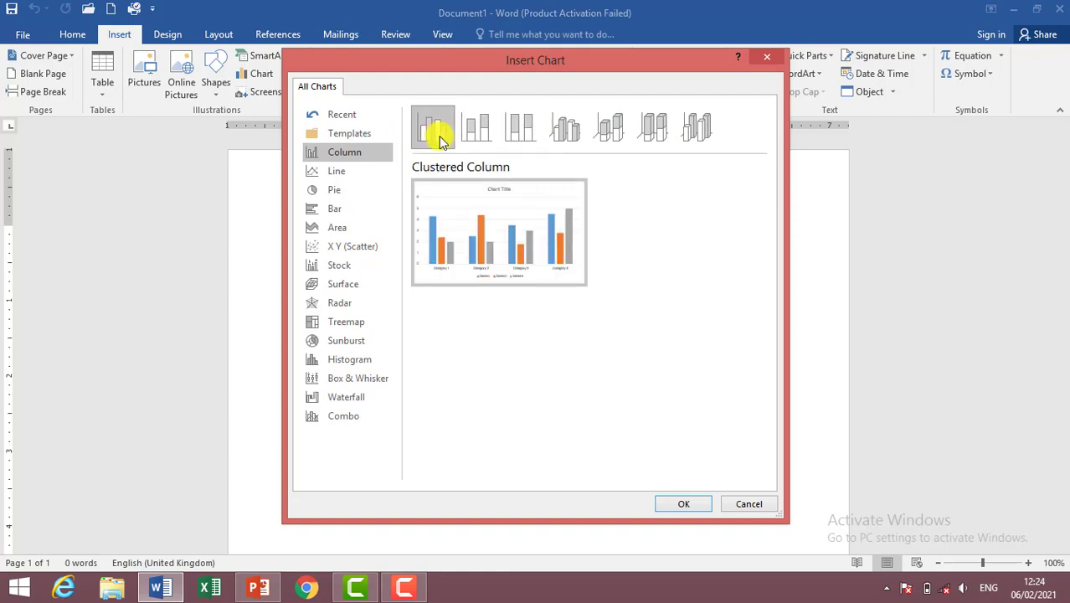
{"action": "left_click", "coordinate": [661, 499]}
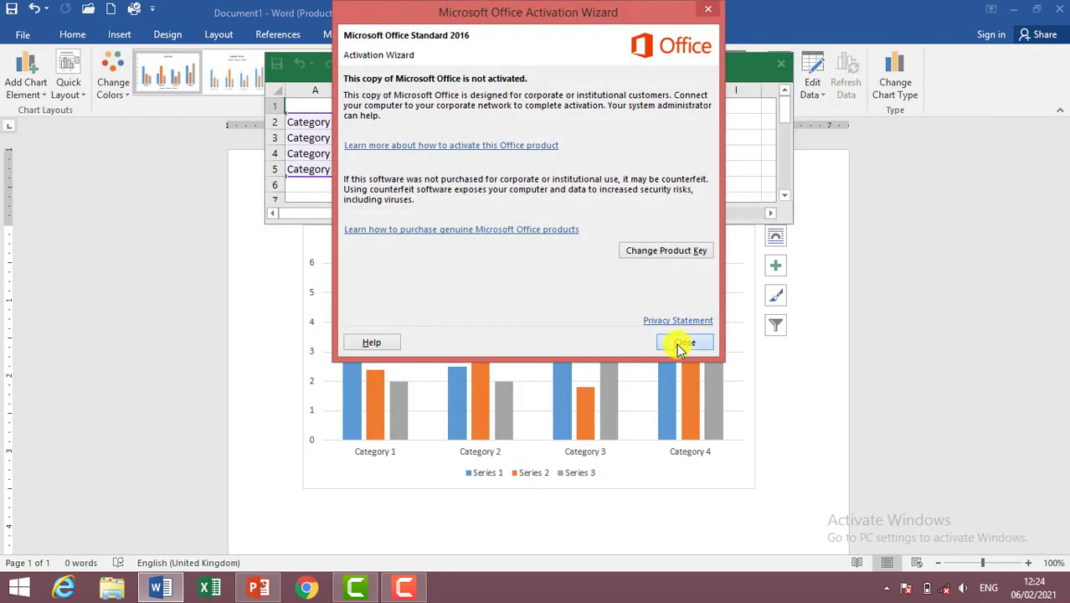
Step: Dismiss the activation notice and move the 'Chart in Microsoft Word' data sheet slightly higher
{"action": "left_click", "coordinate": [679, 340]}
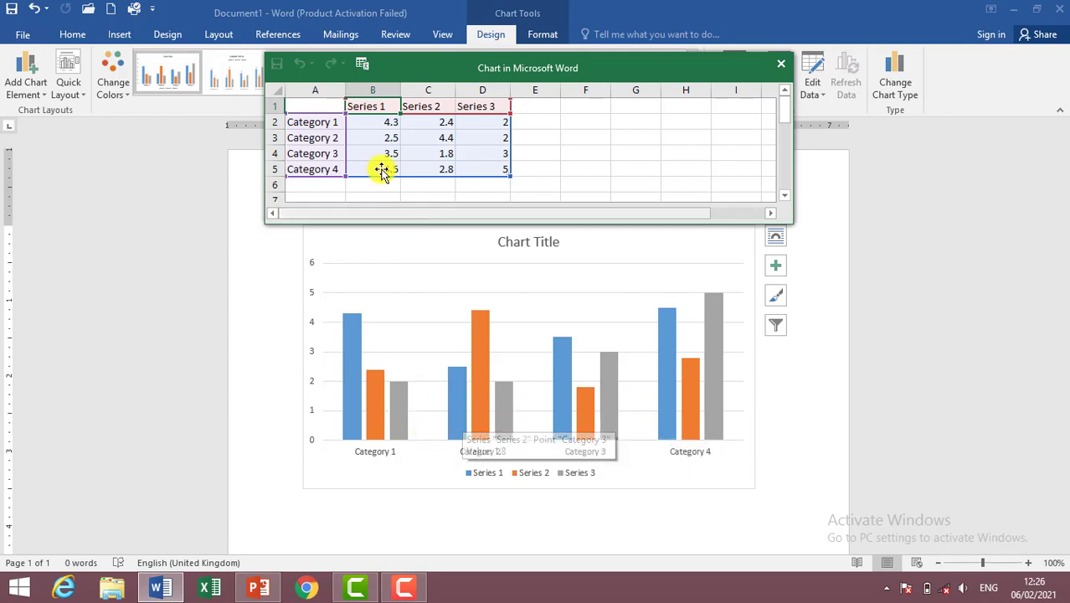
{"action": "left_click_drag", "start_coordinate": [478, 64], "coordinate": [477, 56]}
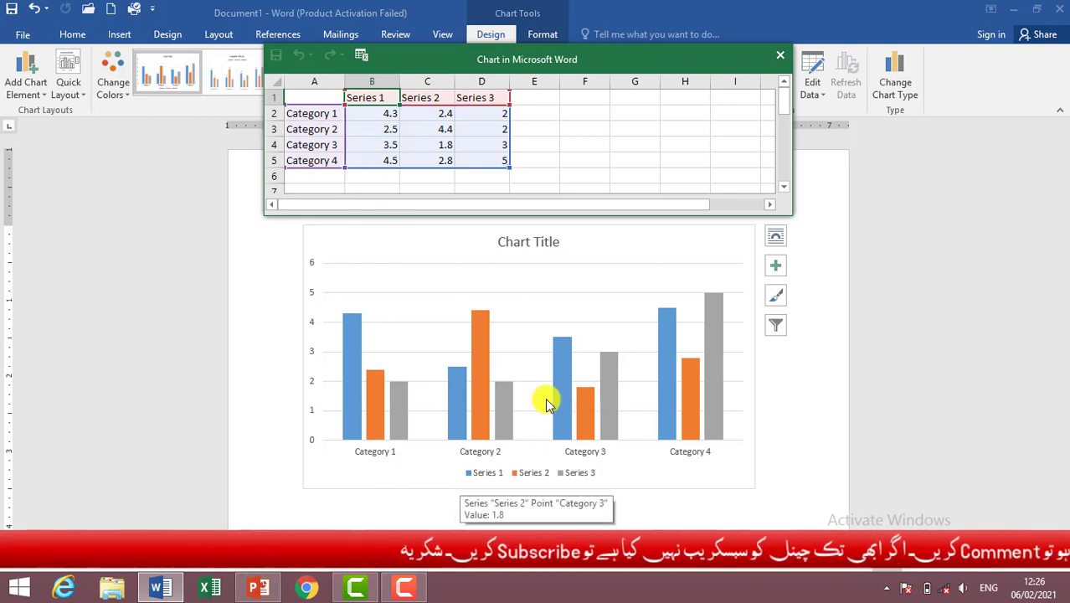
Step: Replace Category 1 and Category 2 in cells A2 and A3 with the first two students' names
{"action": "left_click", "coordinate": [305, 113]}
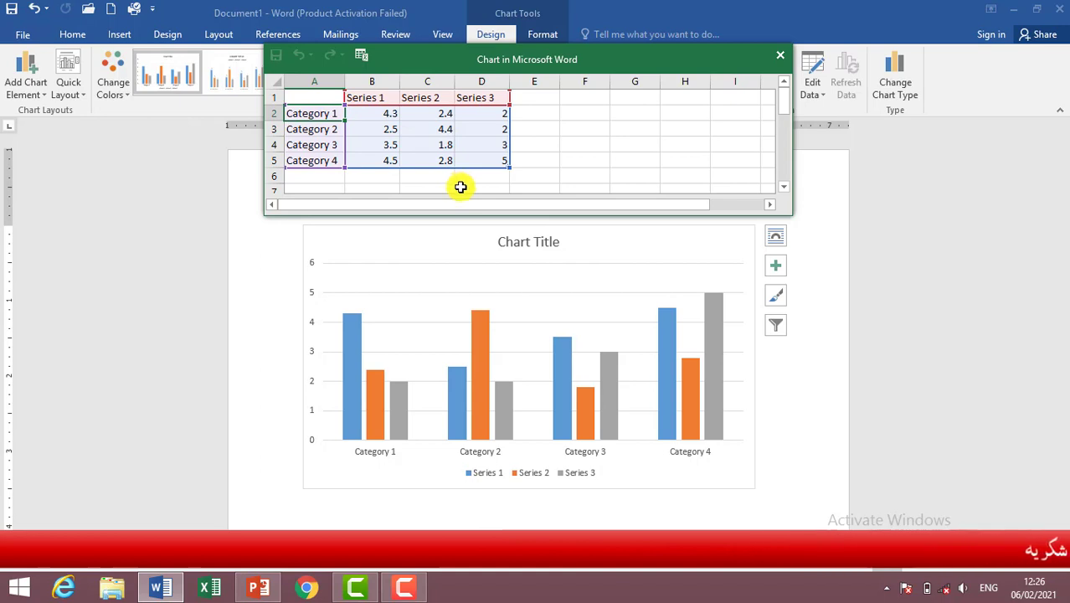
{"action": "type", "text": "w"}
{"action": "key", "text": "BackSpace"}
{"action": "type", "text": "Ahmad"}
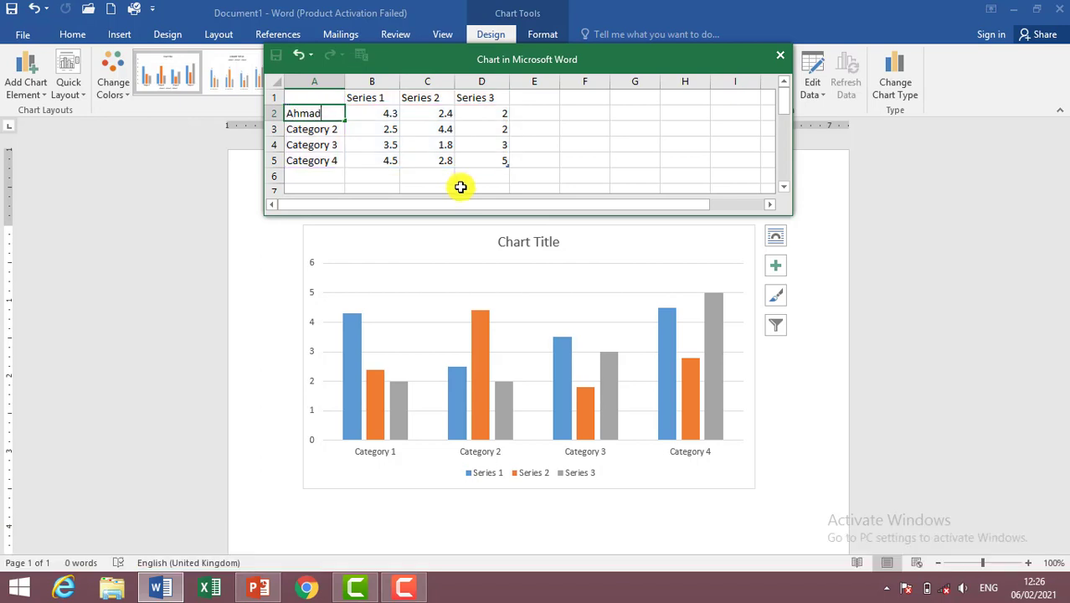
{"action": "key", "text": "Return"}
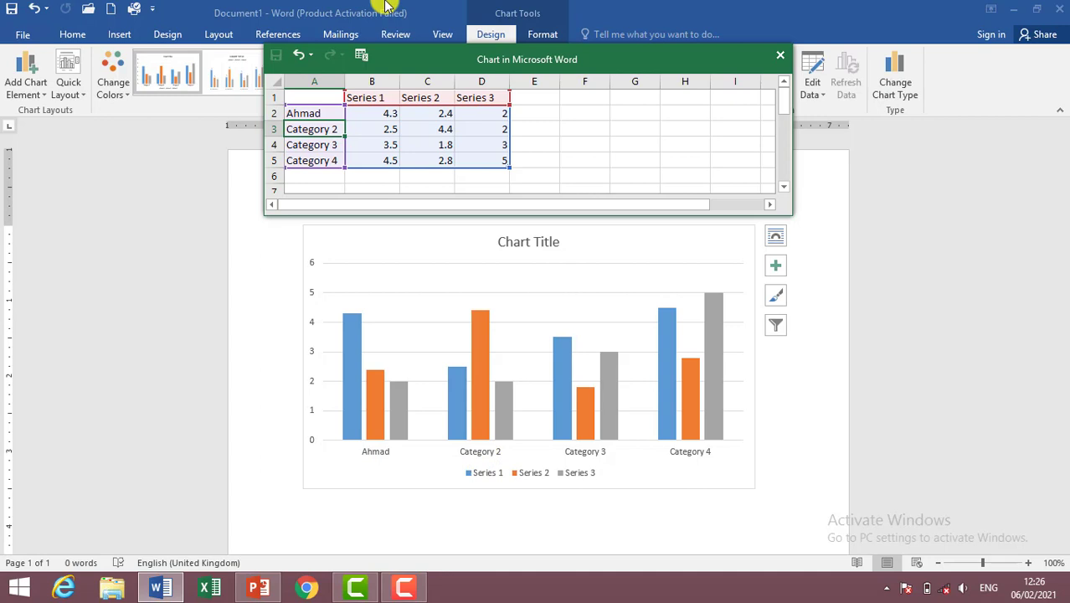
{"action": "type", "text": "Arshad"}
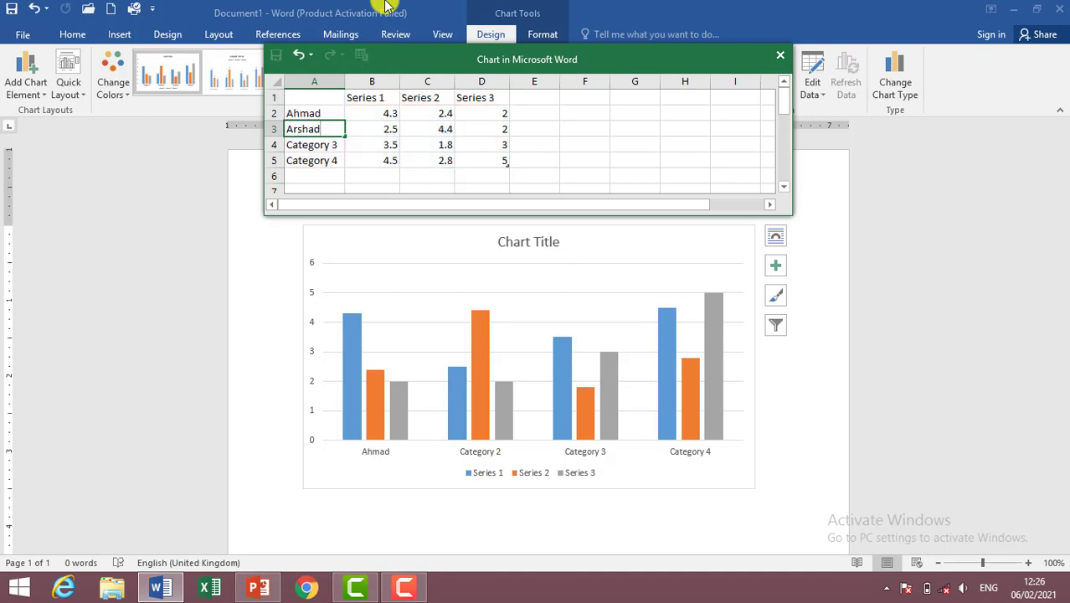
{"action": "key", "text": "Return"}
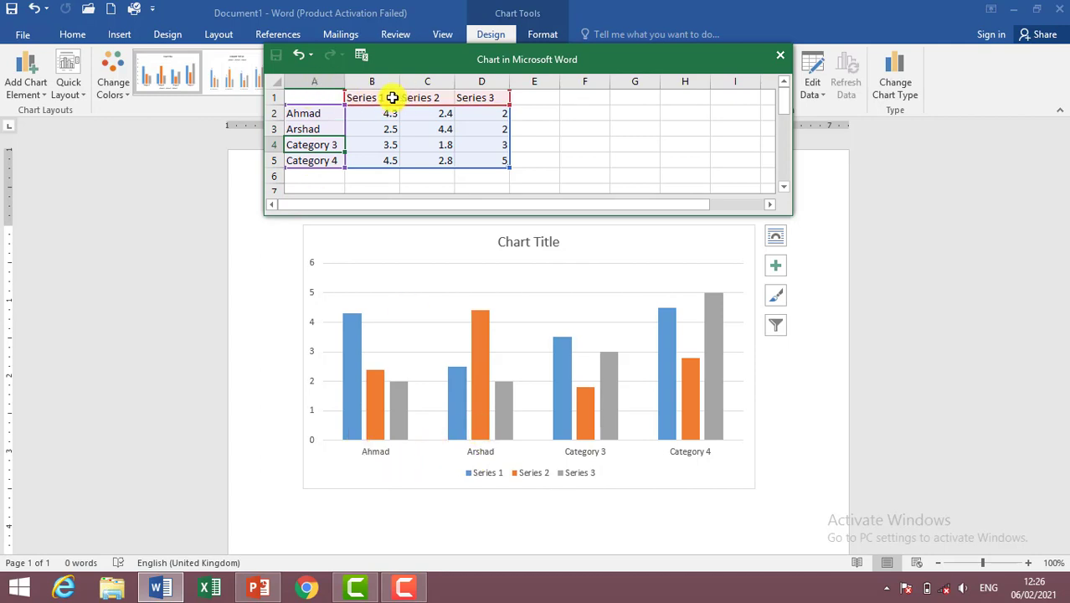
Step: Rename the series headings in B1, C1 and D1 to English, Urdu and Math
{"action": "left_click", "coordinate": [372, 98]}
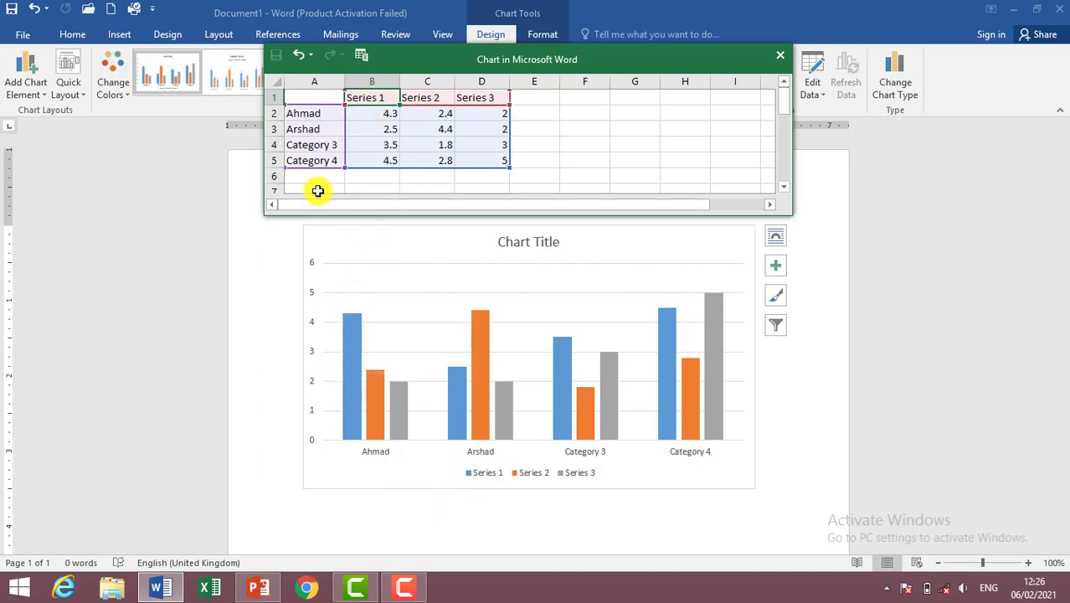
{"action": "type", "text": "English"}
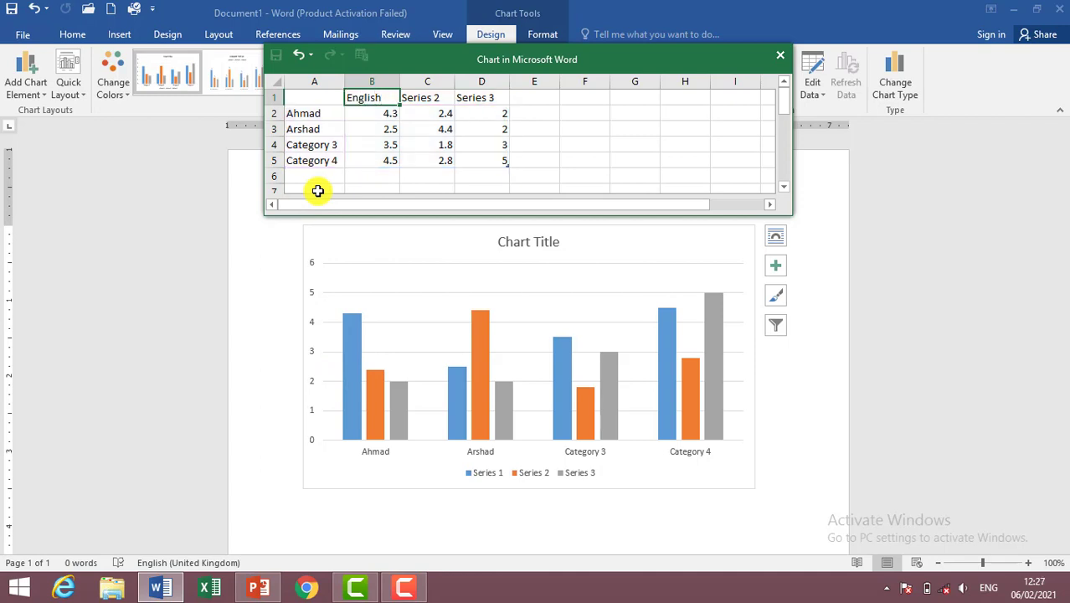
{"action": "key", "text": "Return"}
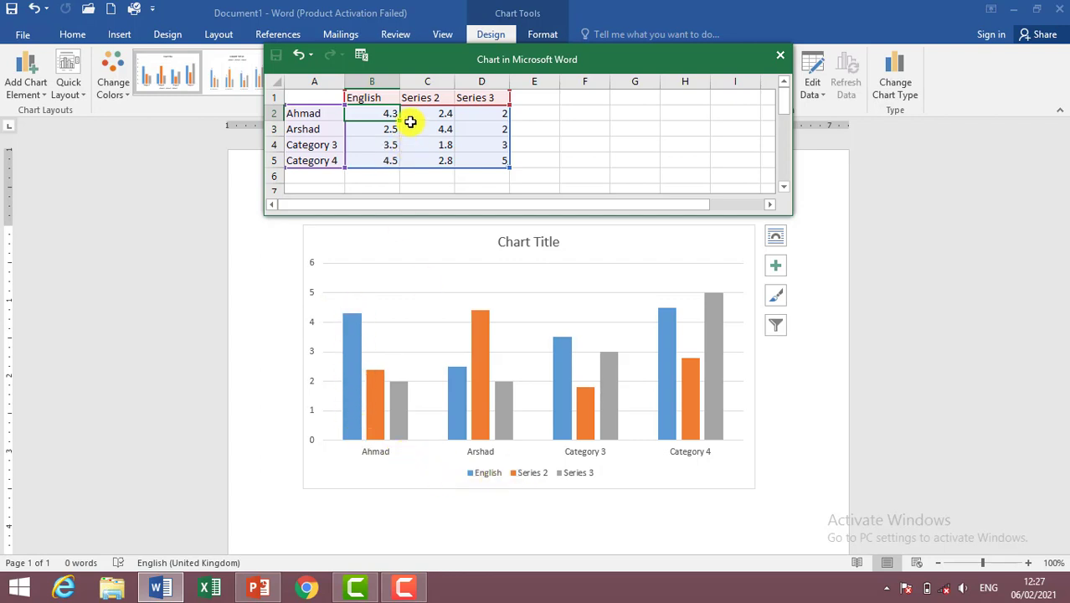
{"action": "left_click", "coordinate": [435, 98]}
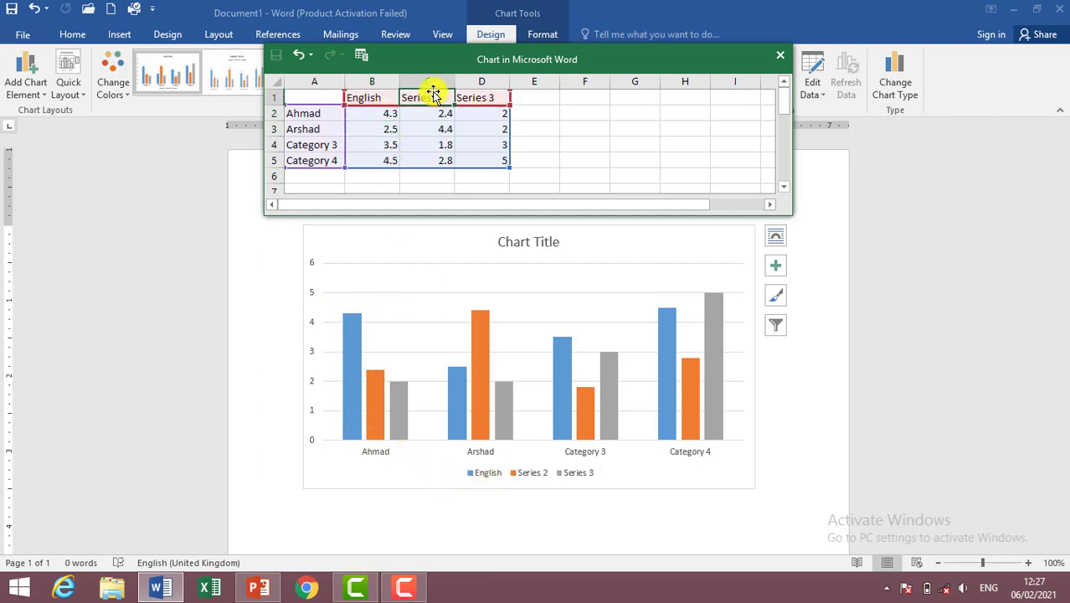
{"action": "type", "text": "Urdu"}
{"action": "key", "text": "Return"}
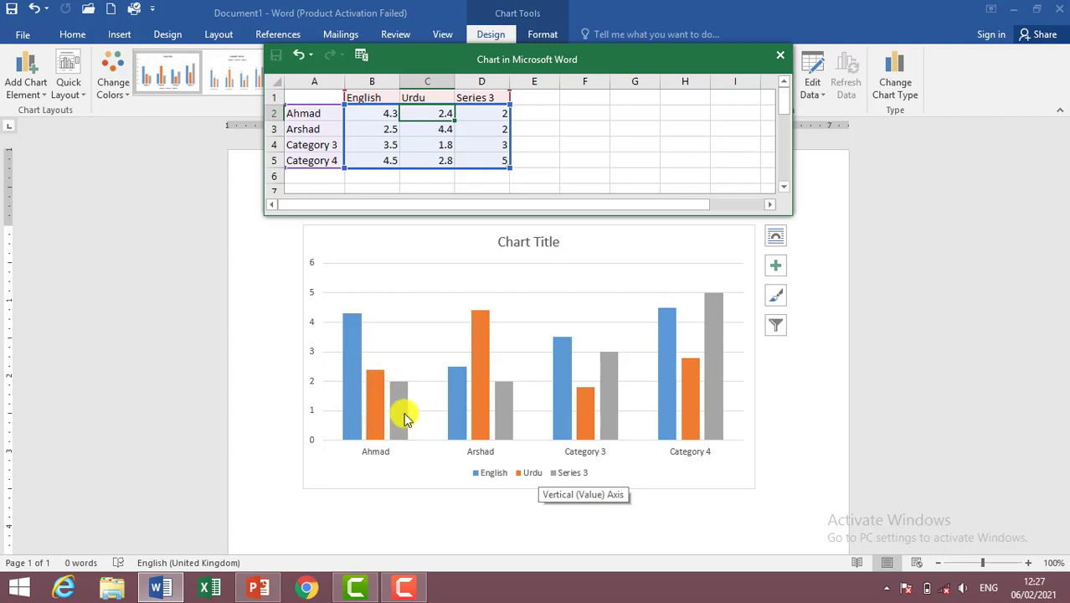
{"action": "left_click", "coordinate": [482, 97]}
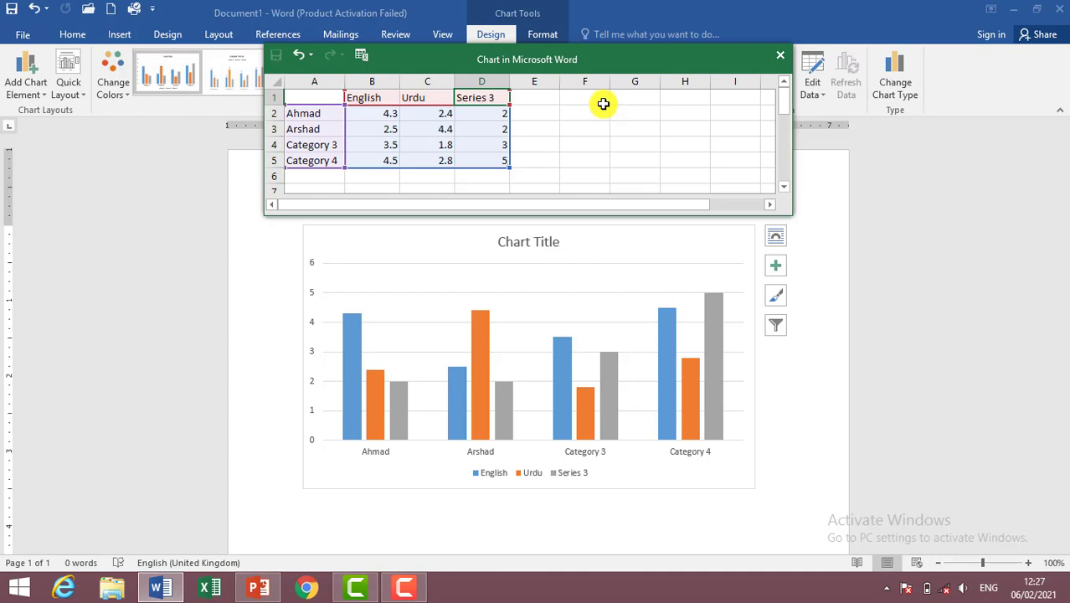
{"action": "type", "text": "Magt"}
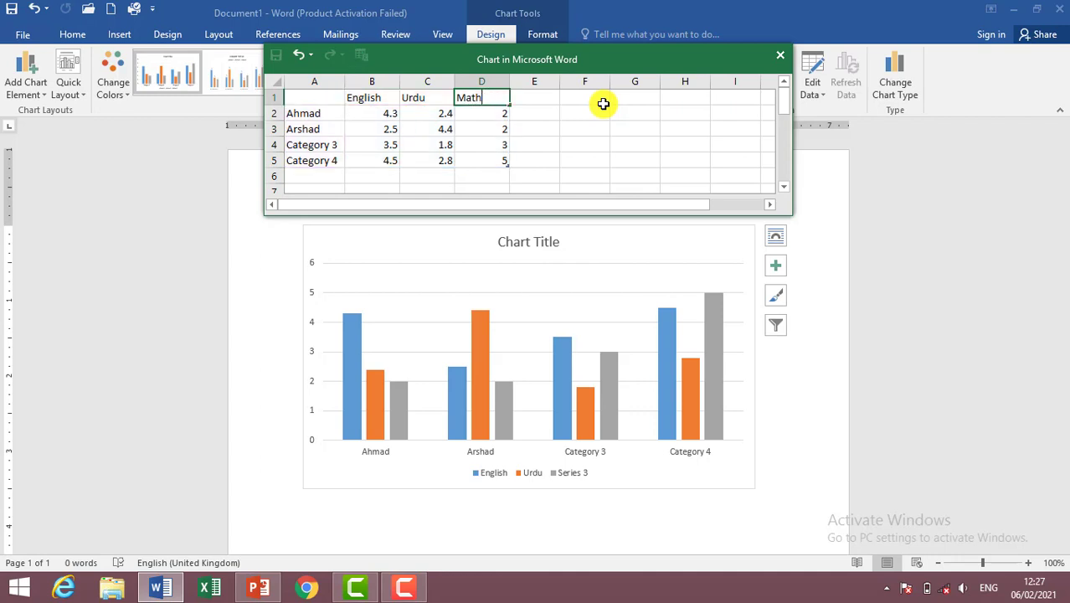
{"action": "key", "text": "Return"}
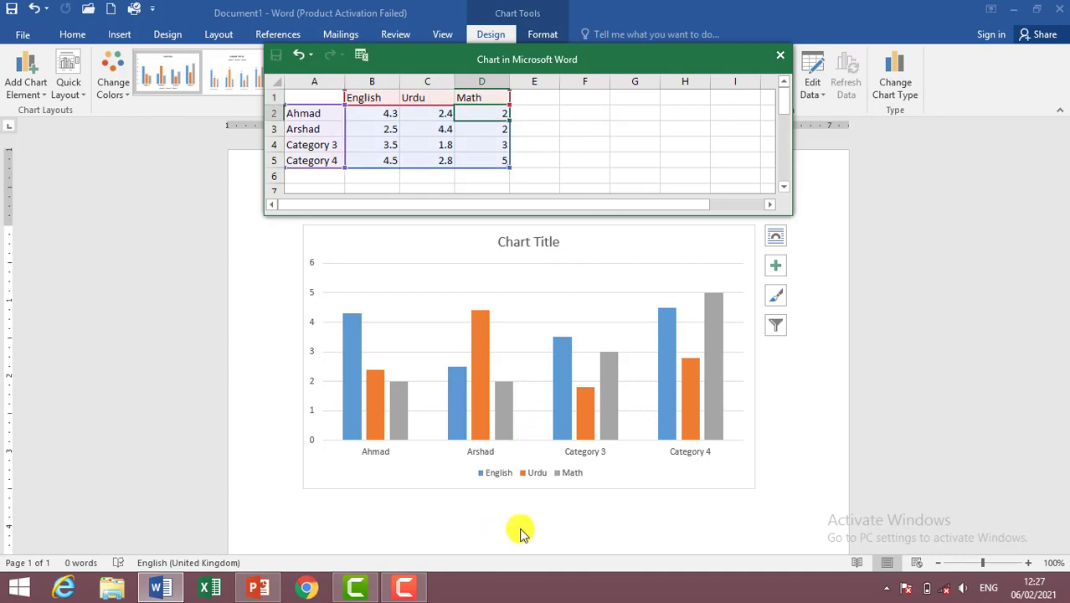
{"action": "left_click", "coordinate": [412, 474]}
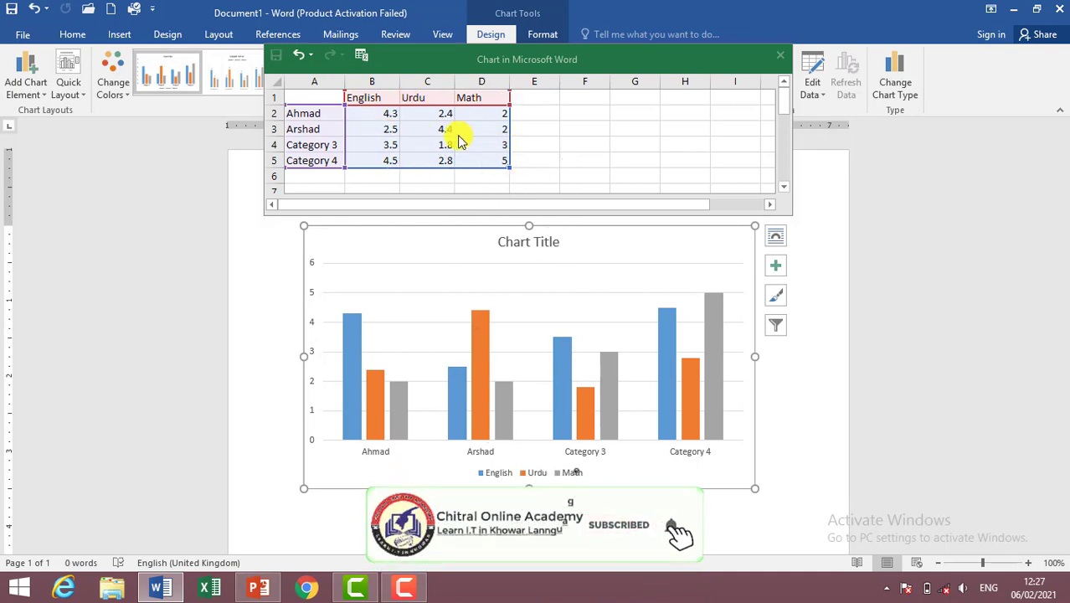
Step: Set the first student's English mark in B2 to 7 and close the chart data sheet
{"action": "left_click", "coordinate": [389, 115]}
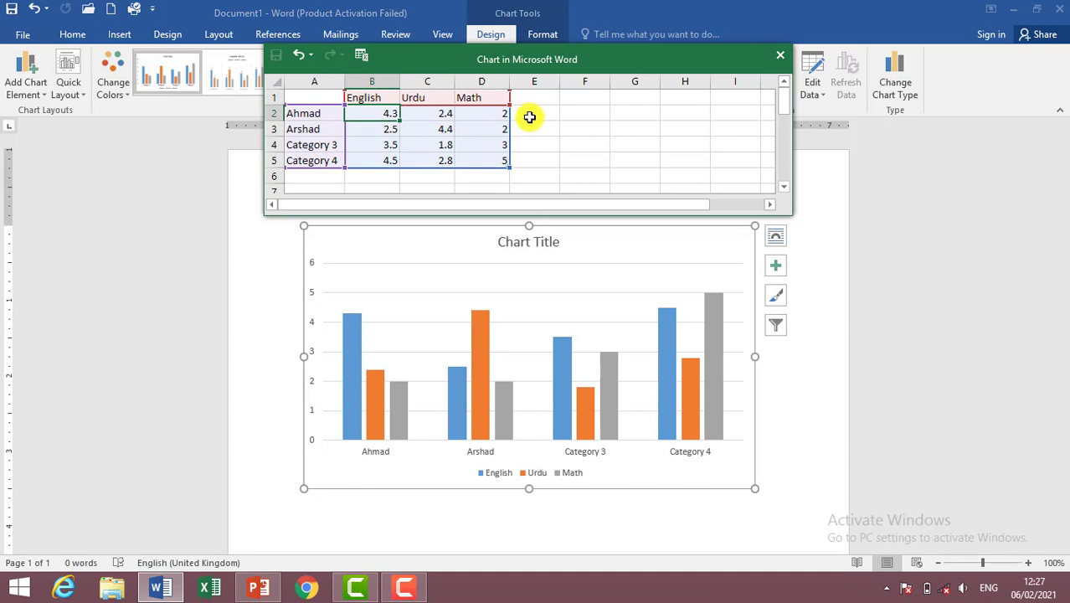
{"action": "type", "text": "7"}
{"action": "key", "text": "Return"}
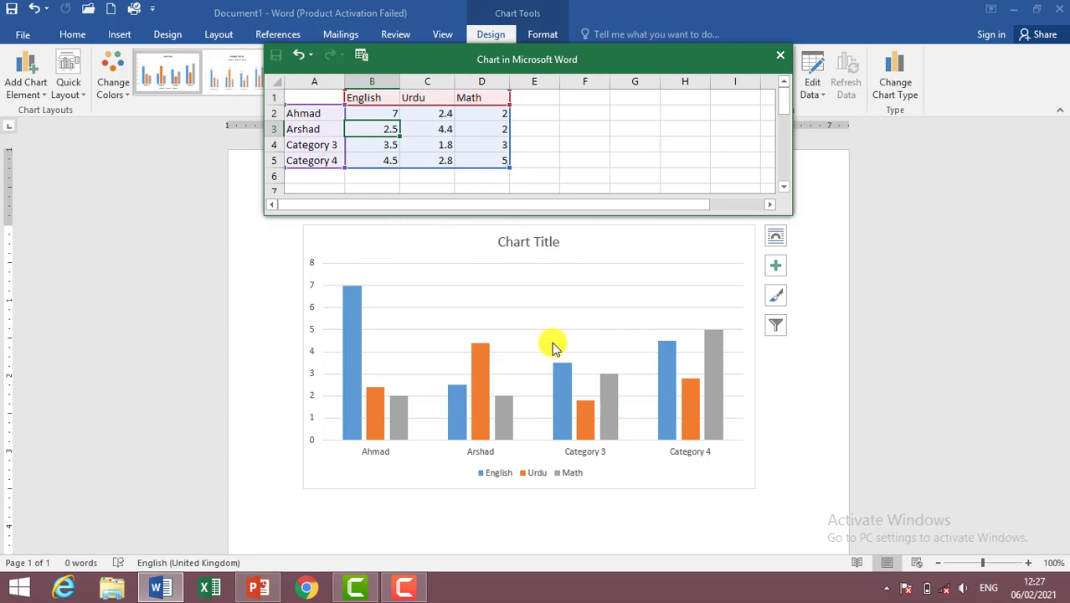
{"action": "left_click", "coordinate": [782, 59]}
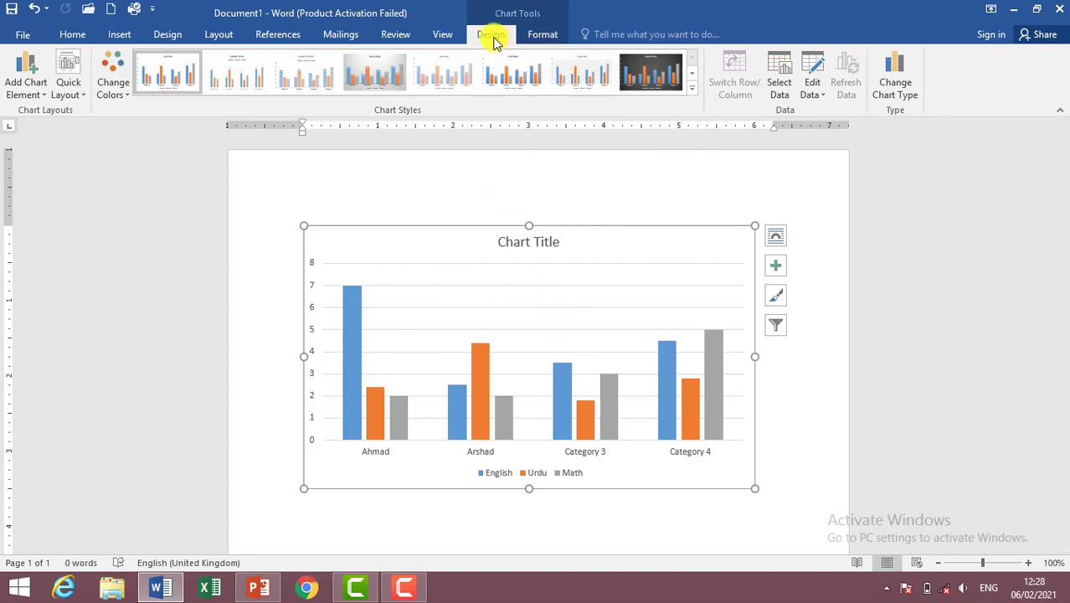
Step: Look over the Chart Tools Format and Design tabs, then open Add Chart Element
{"action": "left_click", "coordinate": [556, 38]}
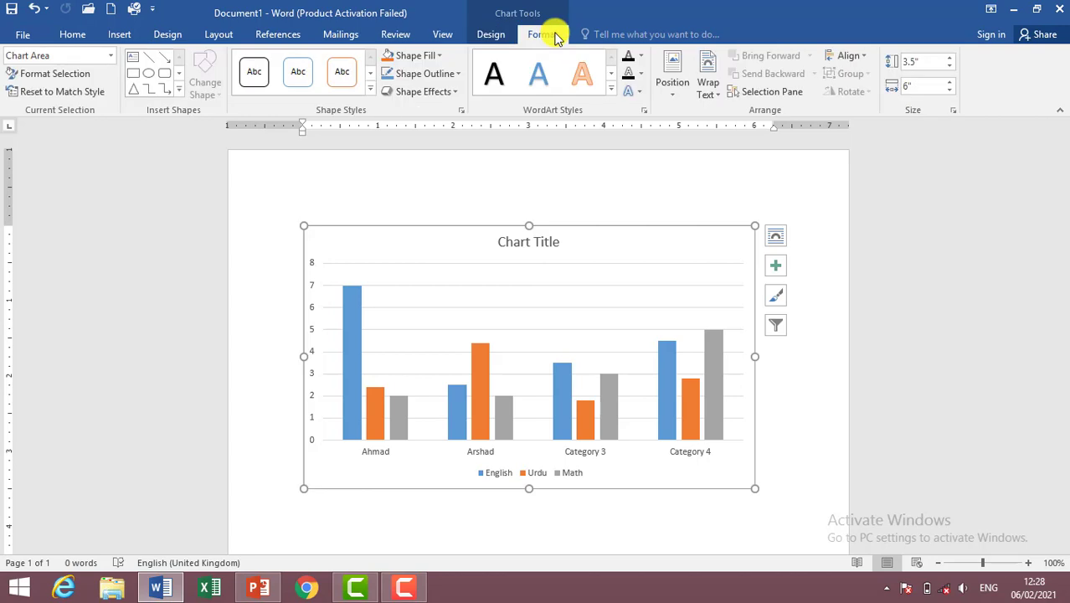
{"action": "left_click", "coordinate": [479, 37]}
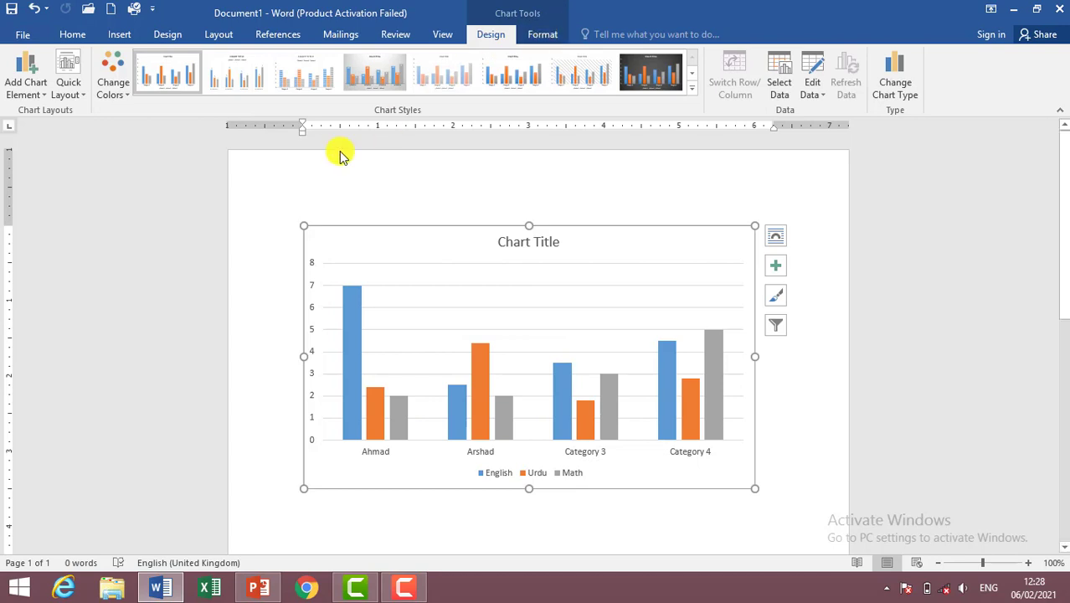
{"action": "left_click", "coordinate": [541, 34]}
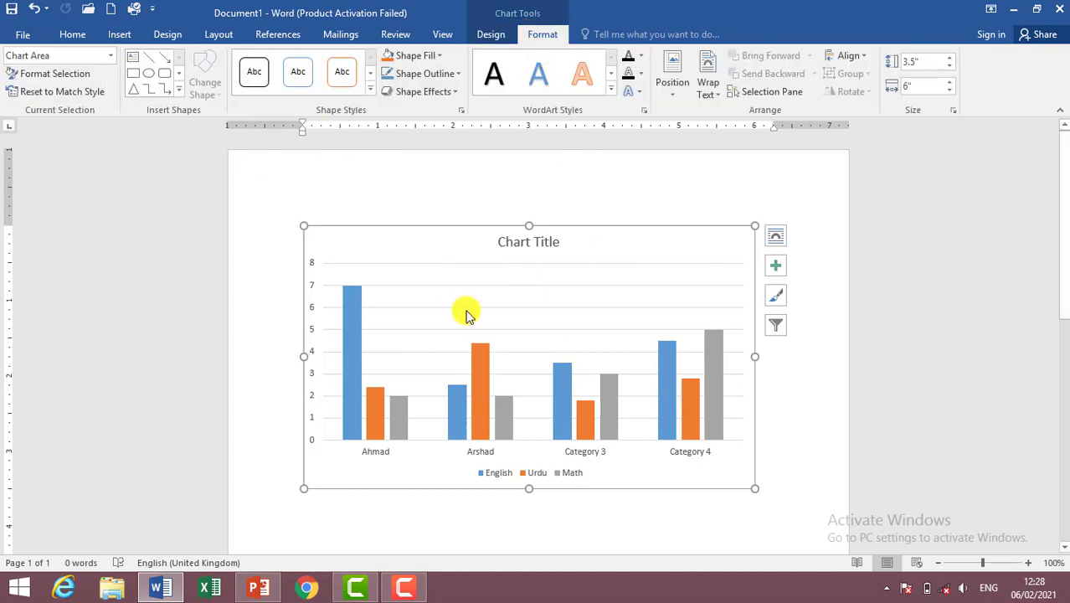
{"action": "left_click", "coordinate": [490, 35]}
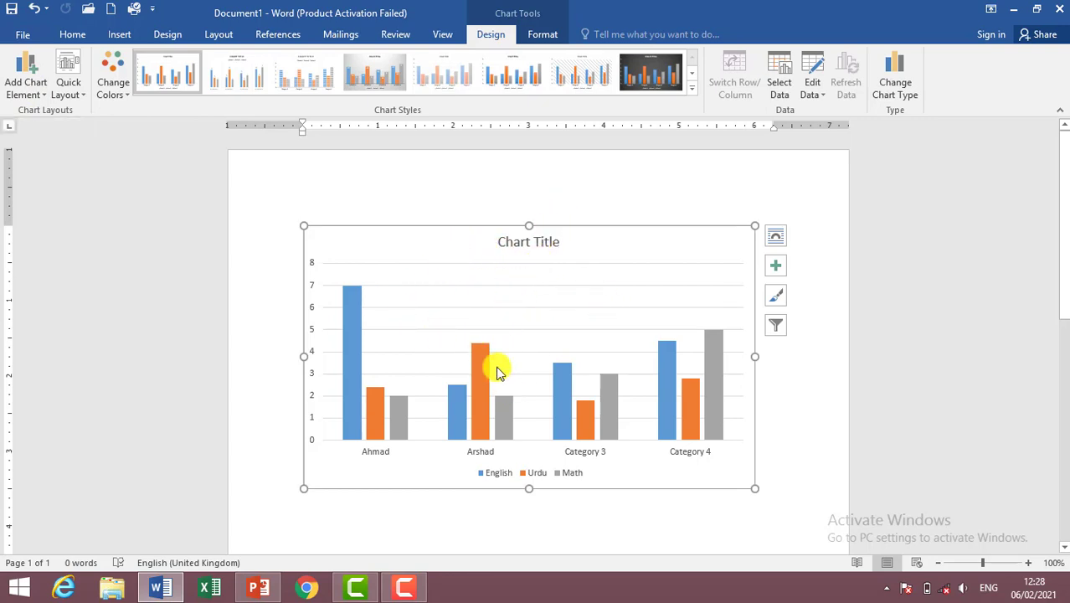
{"action": "left_click", "coordinate": [24, 87]}
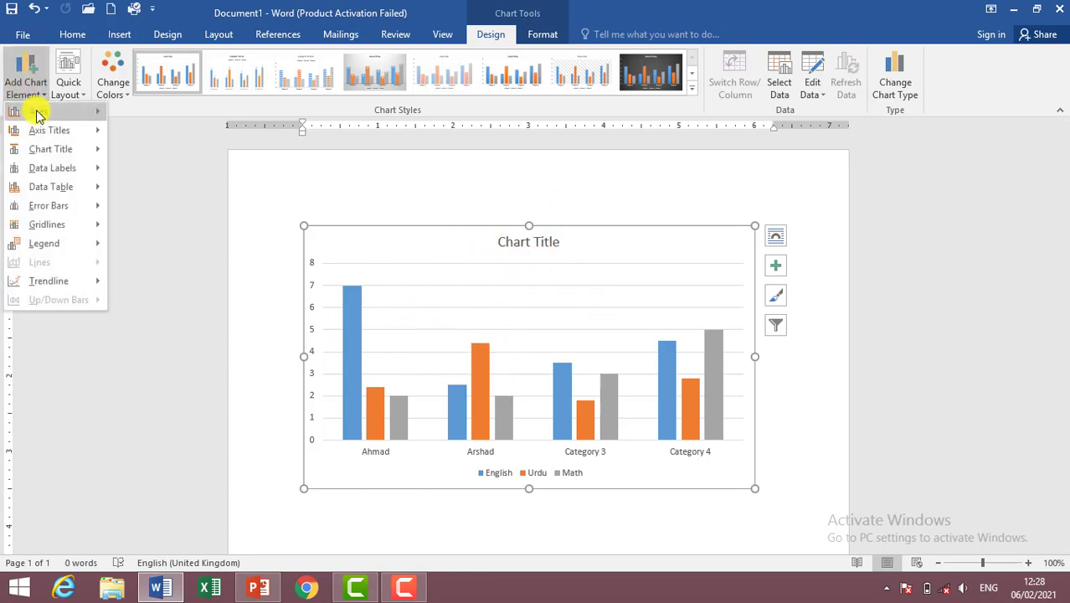
{"action": "mouse_move", "coordinate": [38, 111]}
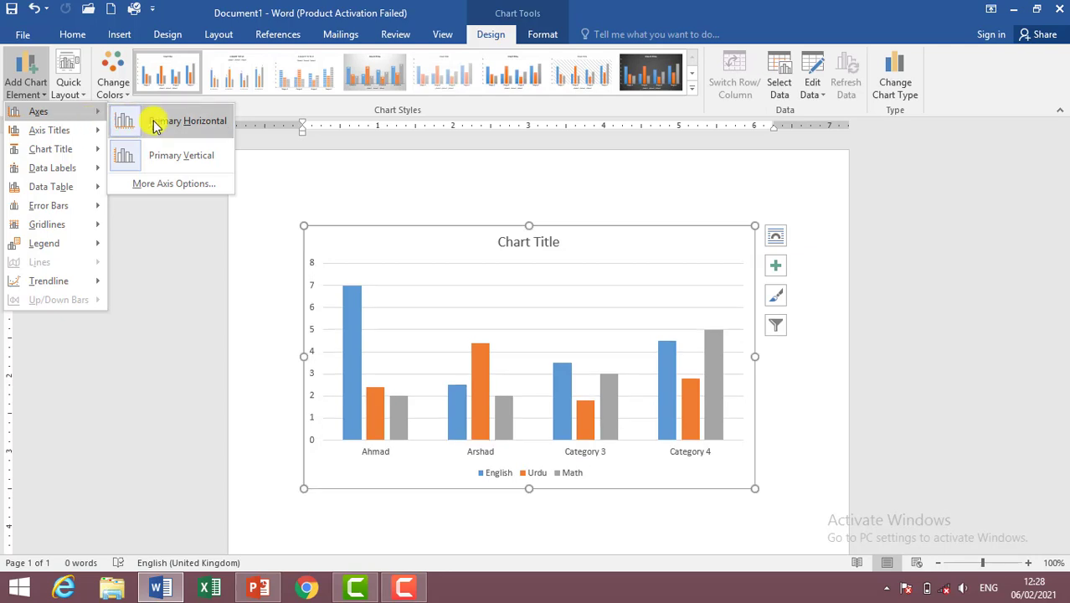
Step: Turn the primary horizontal axis labels off and back on
{"action": "left_click", "coordinate": [201, 121]}
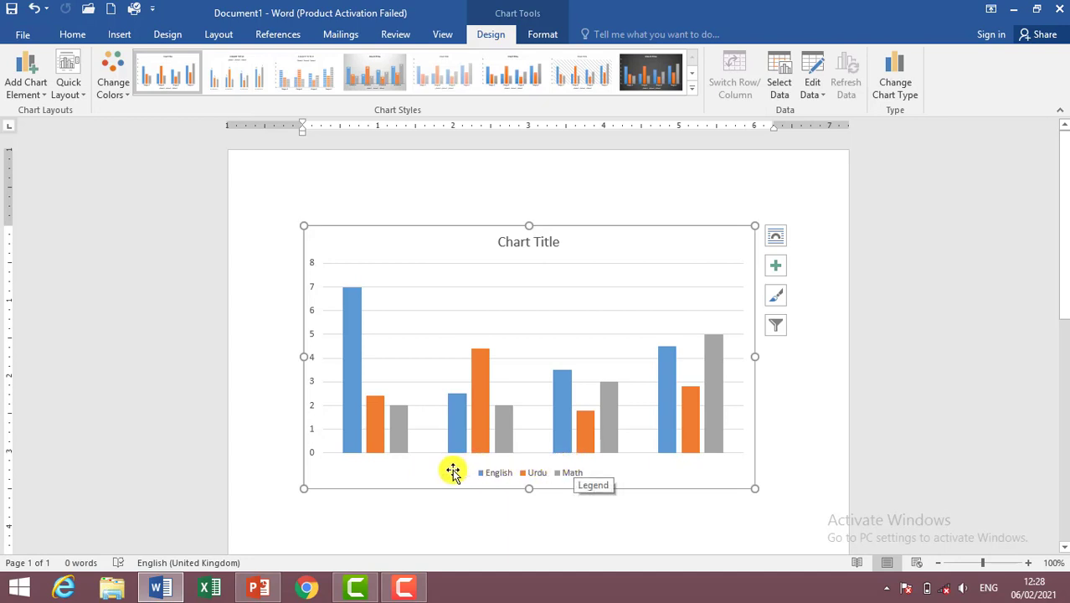
{"action": "left_click", "coordinate": [20, 71]}
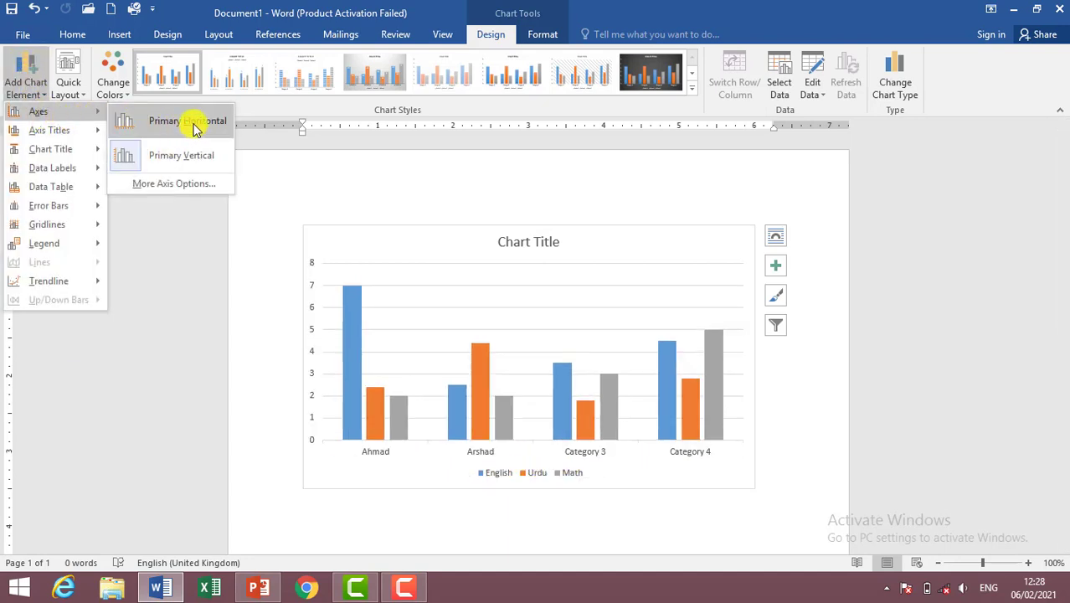
{"action": "left_click", "coordinate": [193, 126]}
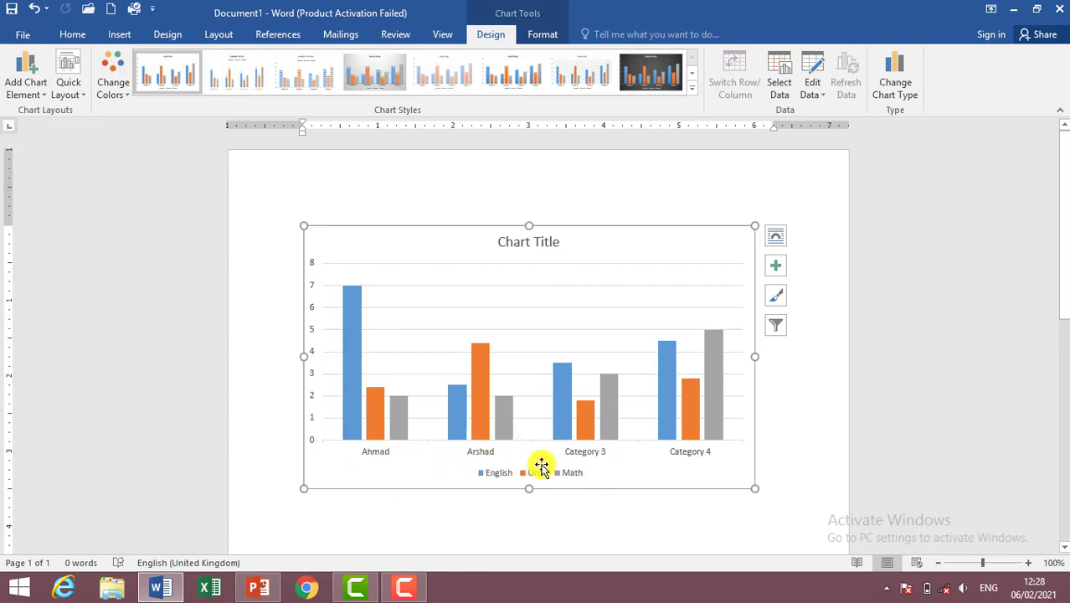
Step: Turn the primary vertical axis off and back on, keeping its 0–8 scale
{"action": "left_click", "coordinate": [25, 76]}
{"action": "mouse_move", "coordinate": [39, 111]}
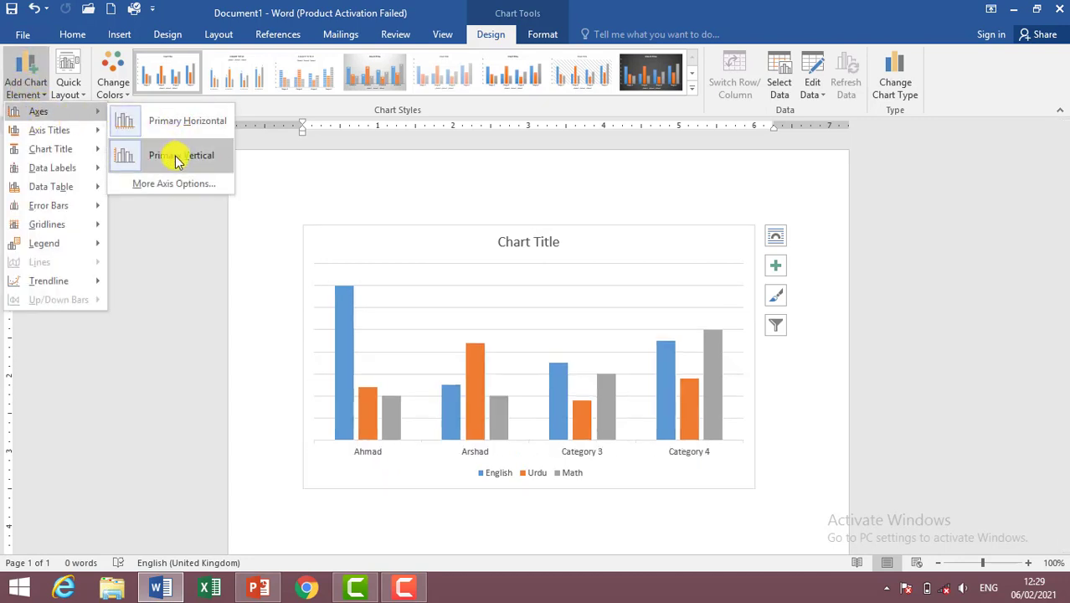
{"action": "left_click", "coordinate": [175, 159]}
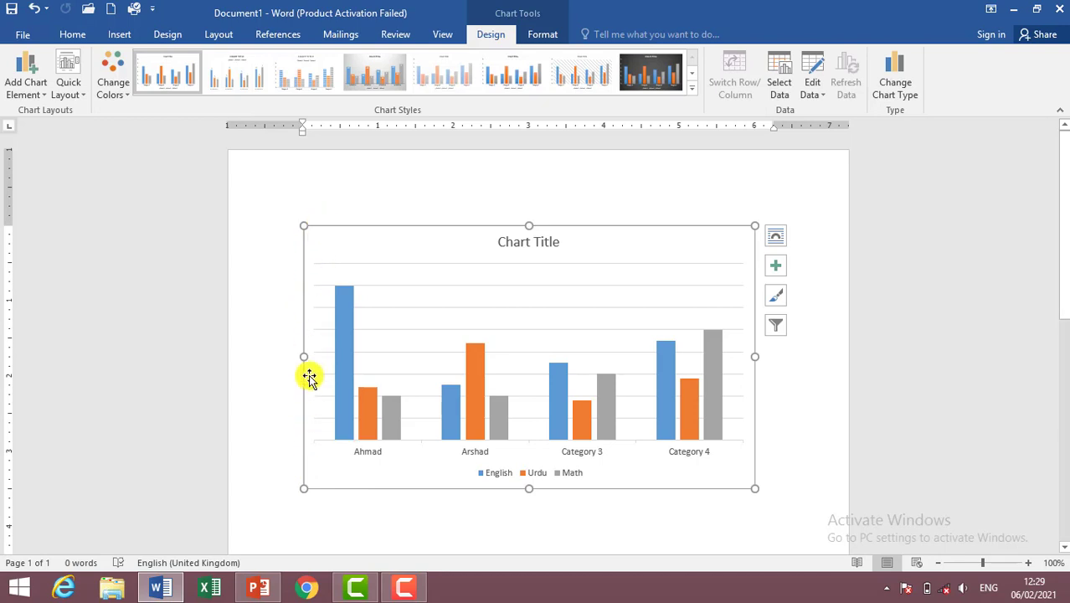
{"action": "left_click", "coordinate": [23, 88]}
{"action": "mouse_move", "coordinate": [39, 111]}
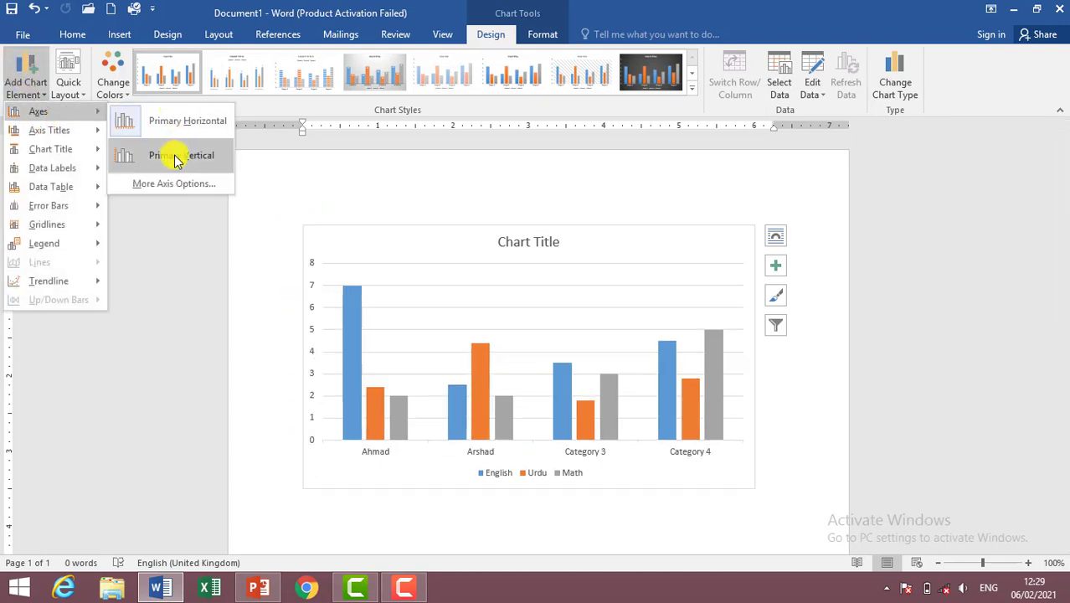
{"action": "left_click", "coordinate": [176, 159]}
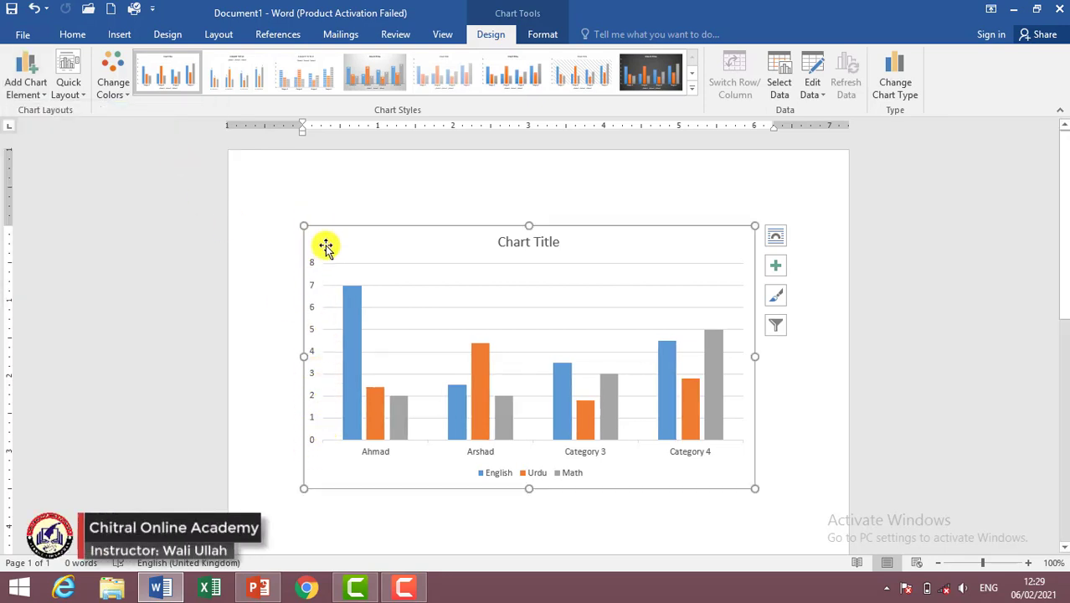
{"action": "left_click", "coordinate": [25, 82]}
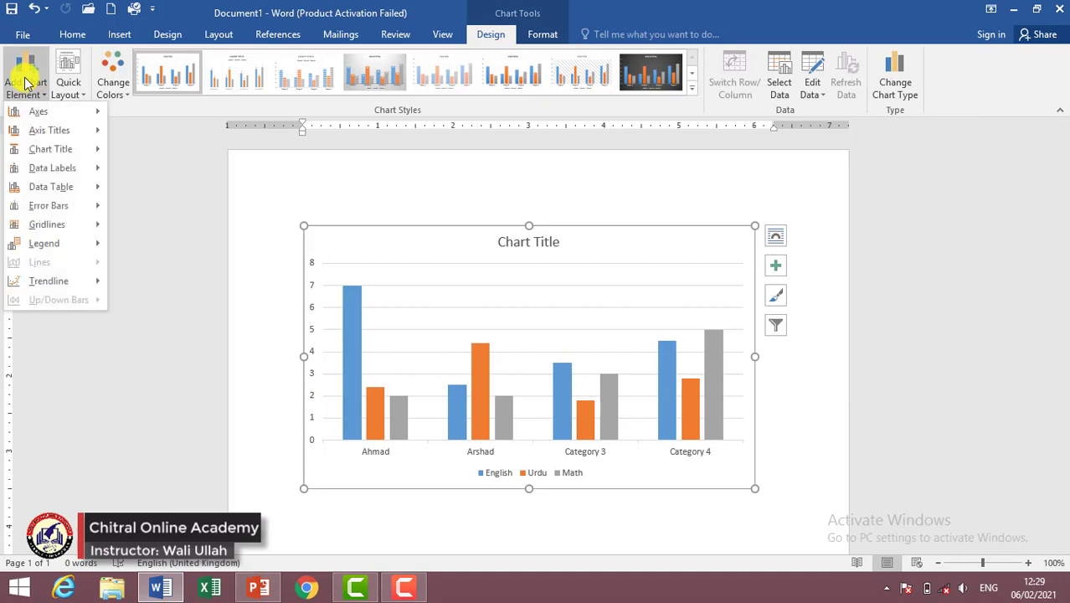
{"action": "mouse_move", "coordinate": [49, 130]}
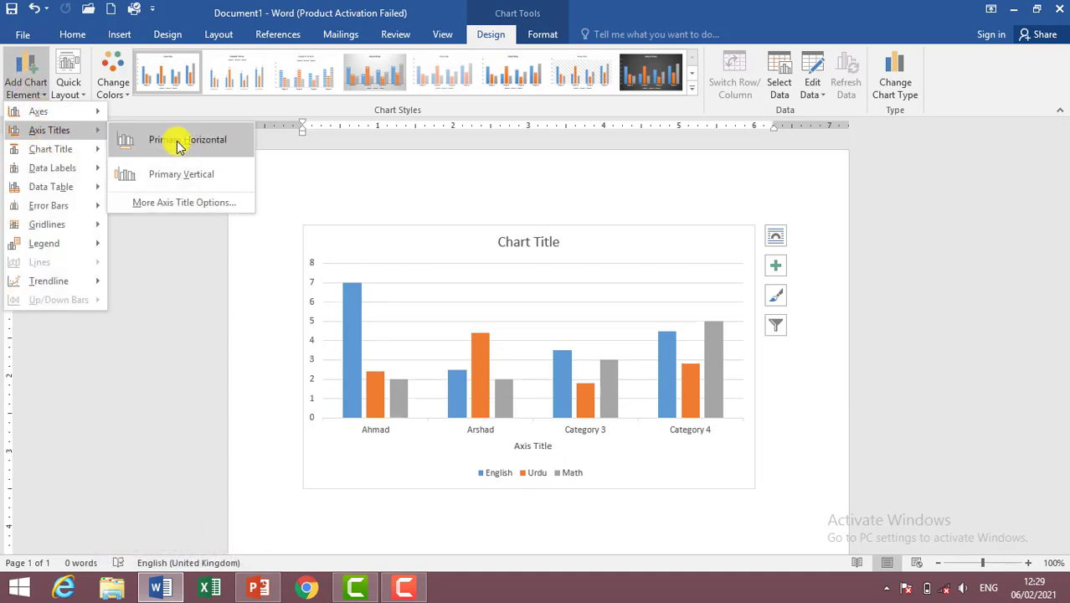
Step: Add a horizontal axis title reading 'Students NAME'
{"action": "left_click", "coordinate": [179, 141]}
{"action": "left_click", "coordinate": [526, 448]}
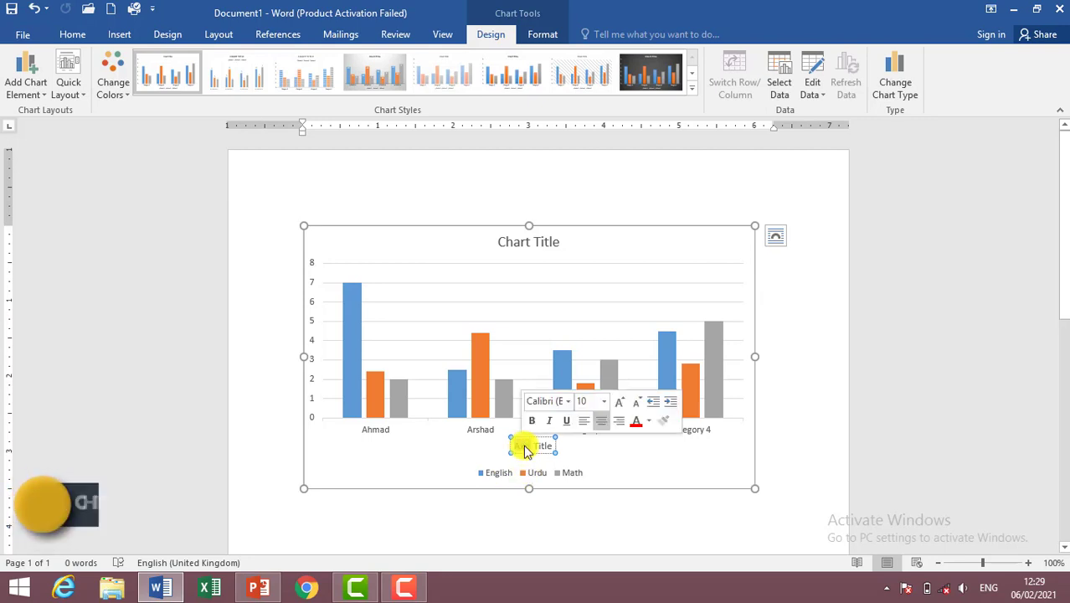
{"action": "left_click_drag", "start_coordinate": [553, 446], "coordinate": [512, 447]}
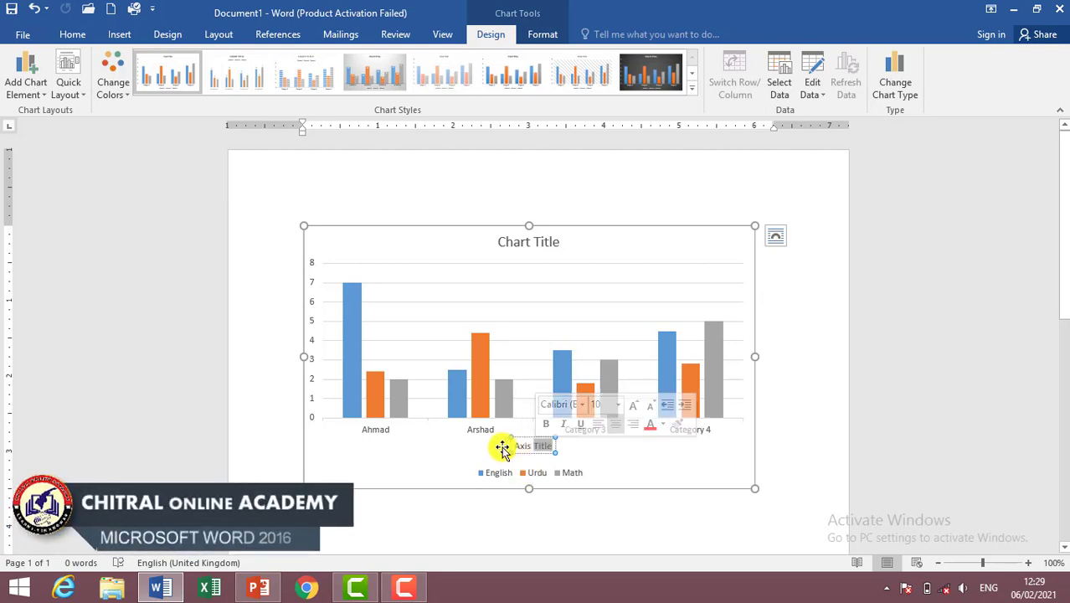
{"action": "left_click", "coordinate": [525, 446]}
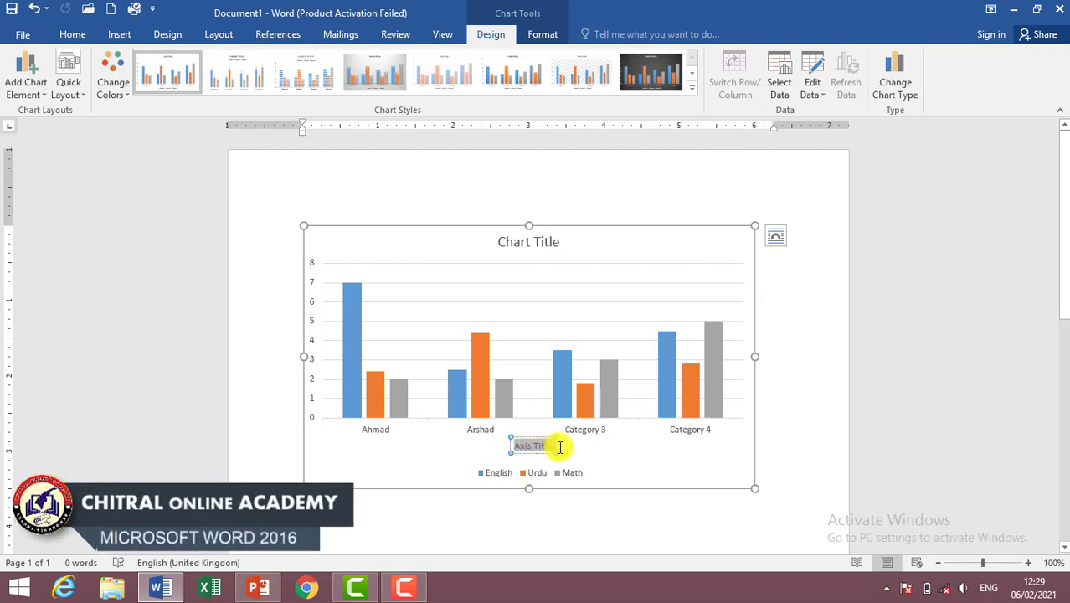
{"action": "type", "text": "Students NAME"}
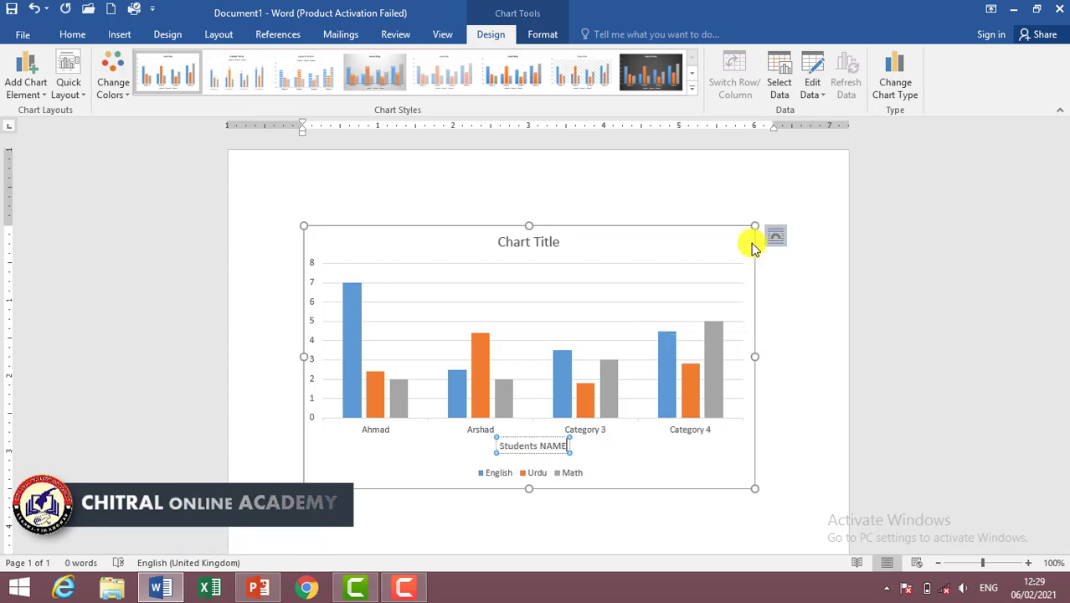
Step: Add a vertical axis title and replace its placeholder with 'MARKS OBTAINED'
{"action": "left_click", "coordinate": [28, 90]}
{"action": "mouse_move", "coordinate": [49, 129]}
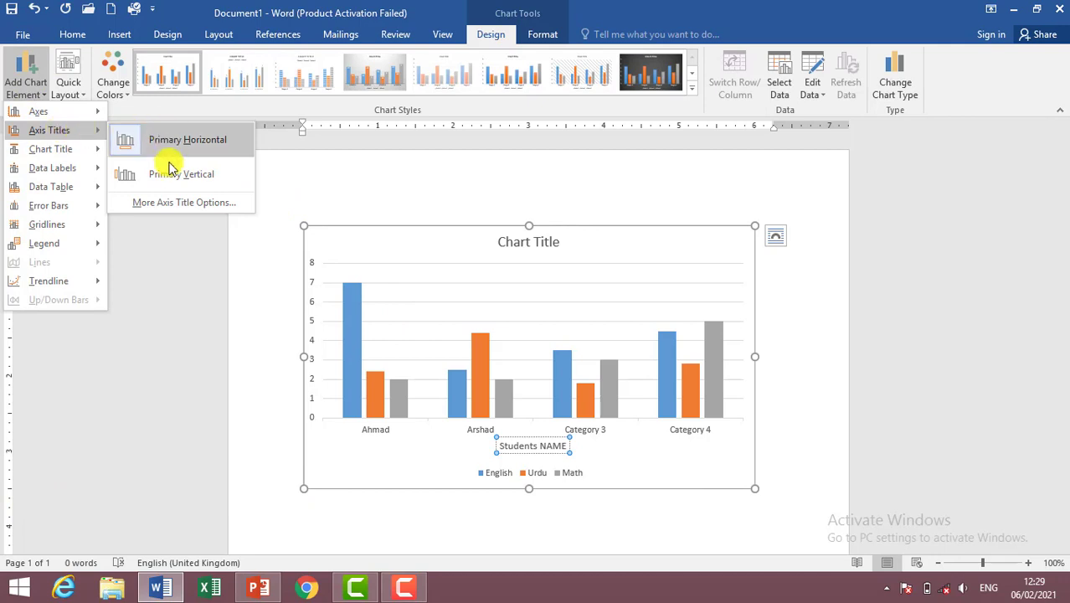
{"action": "left_click", "coordinate": [171, 176]}
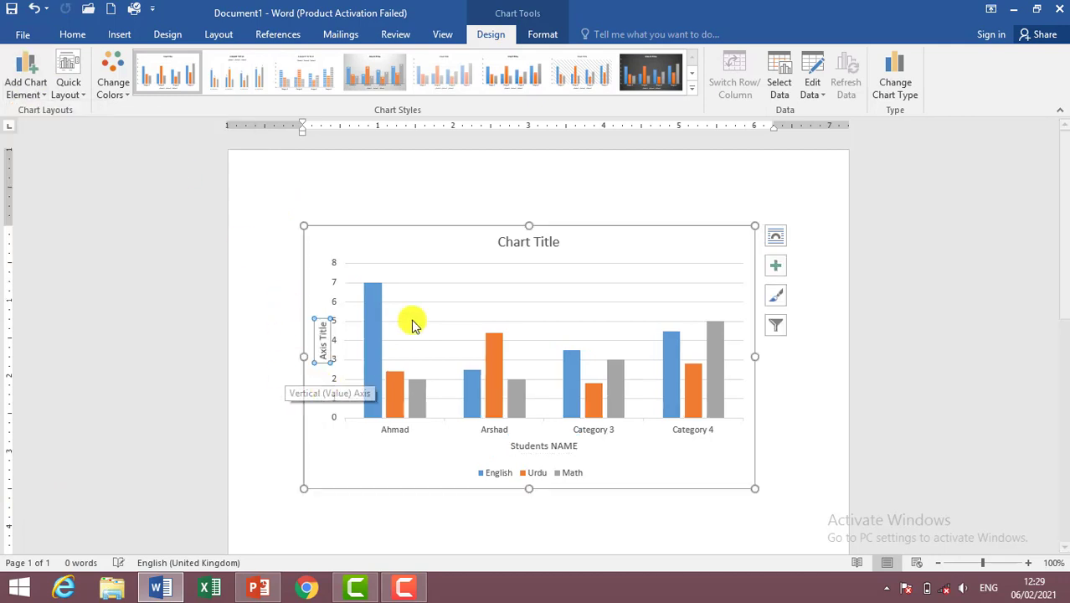
{"action": "left_click_drag", "start_coordinate": [325, 323], "coordinate": [332, 353]}
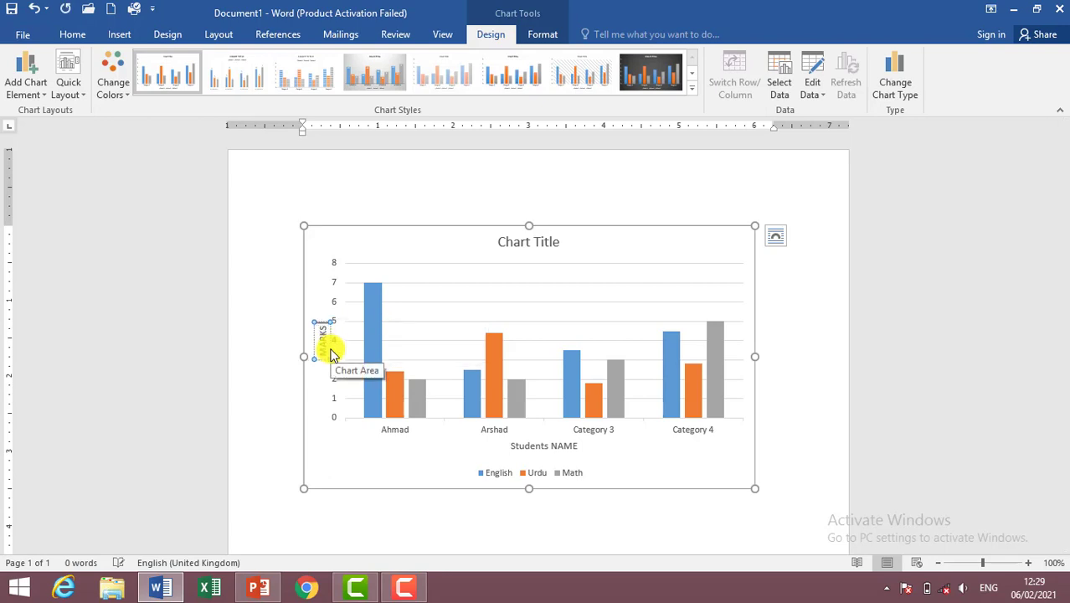
{"action": "left_click", "coordinate": [333, 354]}
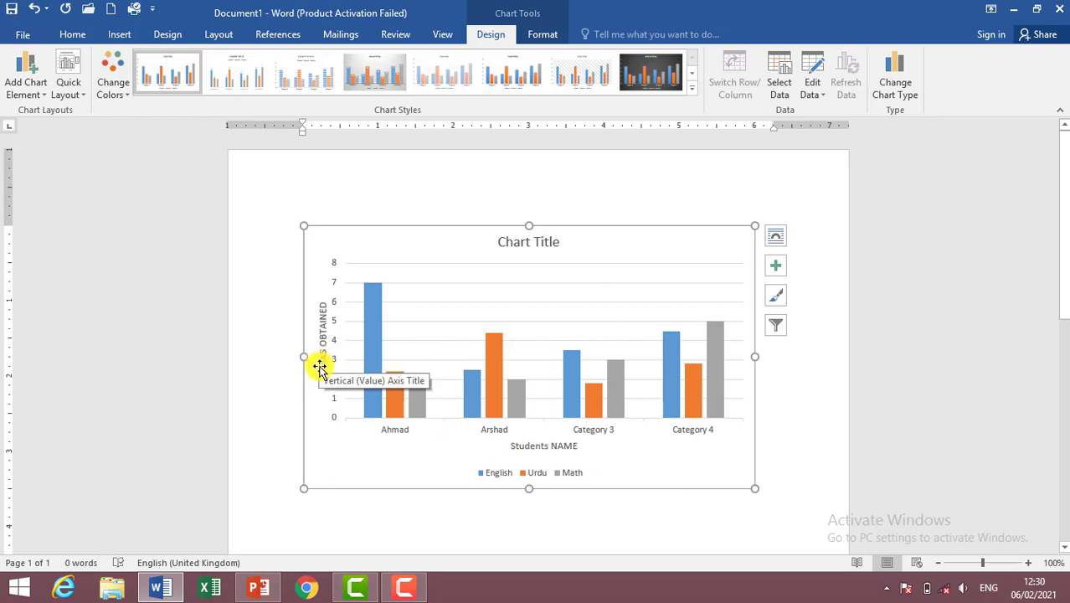
{"action": "left_click", "coordinate": [25, 84]}
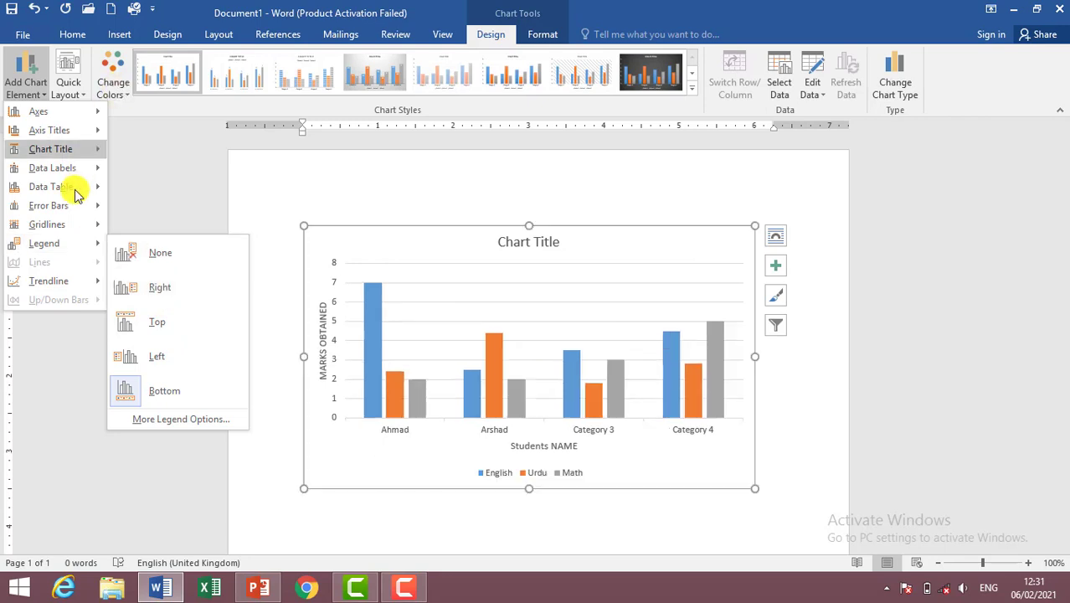
Step: Apply the quick layout with data labels on the Category 4 bars and no legend
{"action": "left_click", "coordinate": [216, 165]}
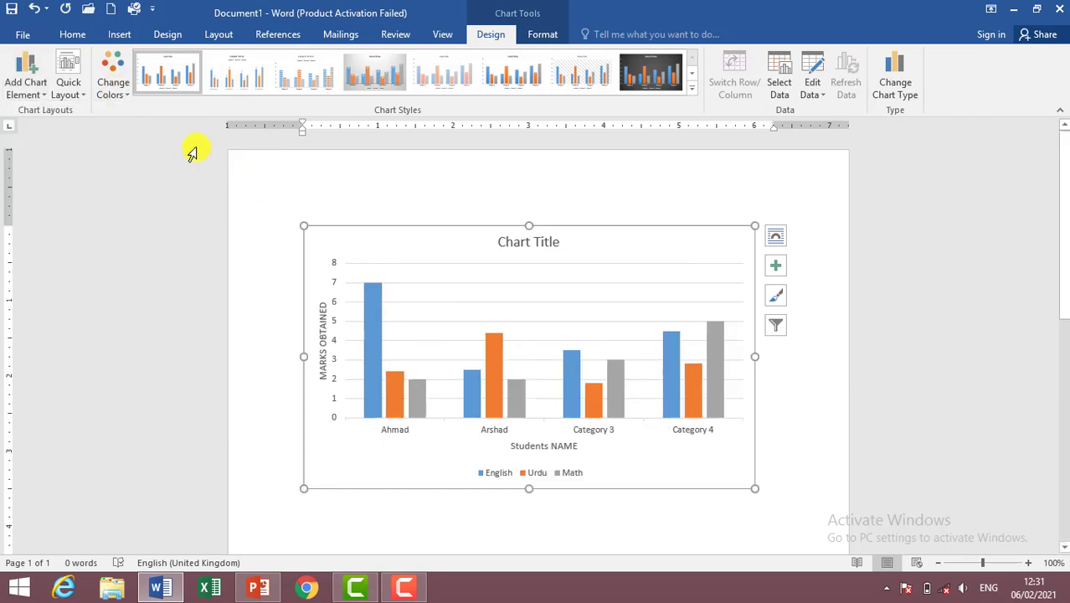
{"action": "left_click", "coordinate": [84, 90]}
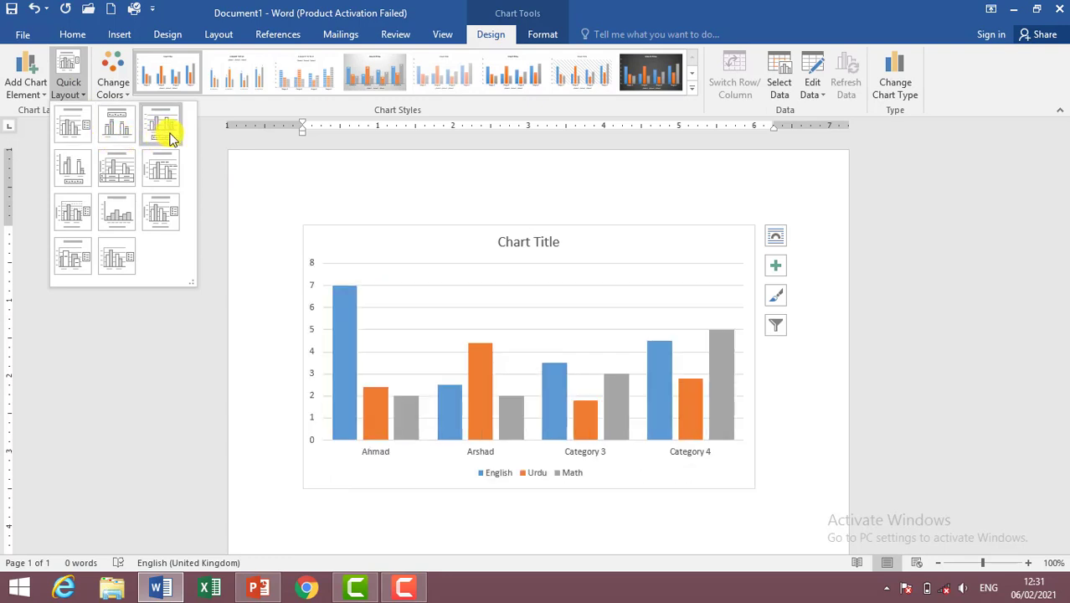
{"action": "left_click", "coordinate": [27, 88]}
{"action": "mouse_move", "coordinate": [38, 111]}
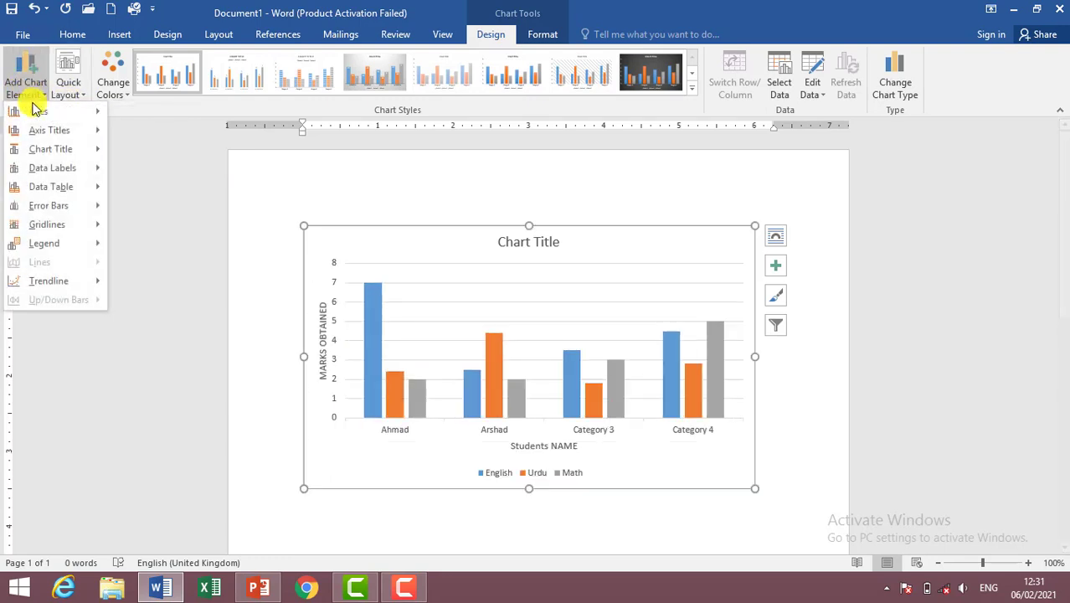
{"action": "left_click", "coordinate": [71, 96]}
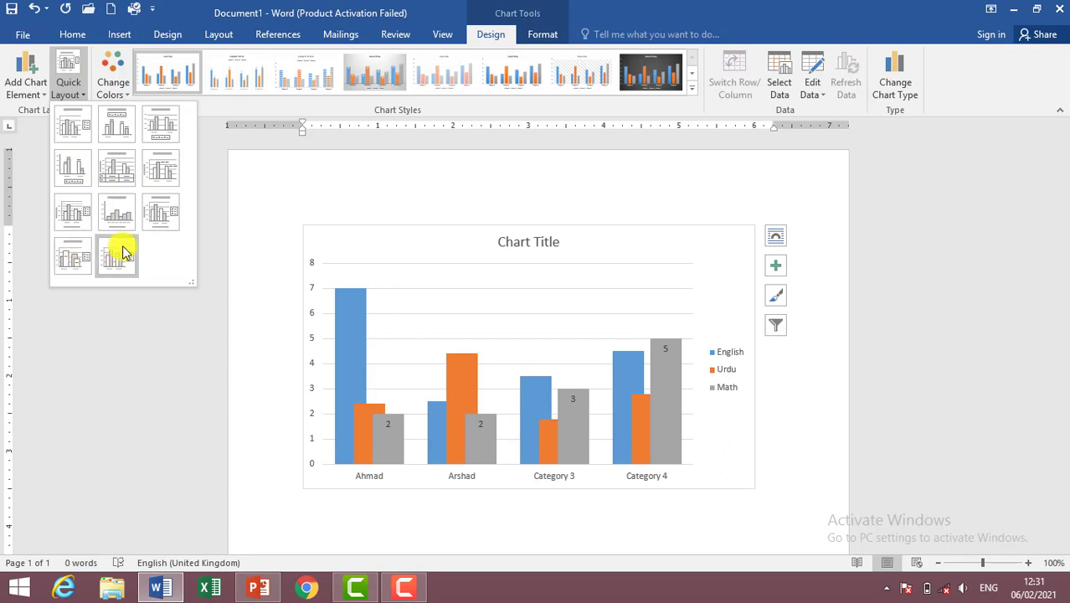
{"action": "left_click", "coordinate": [155, 170]}
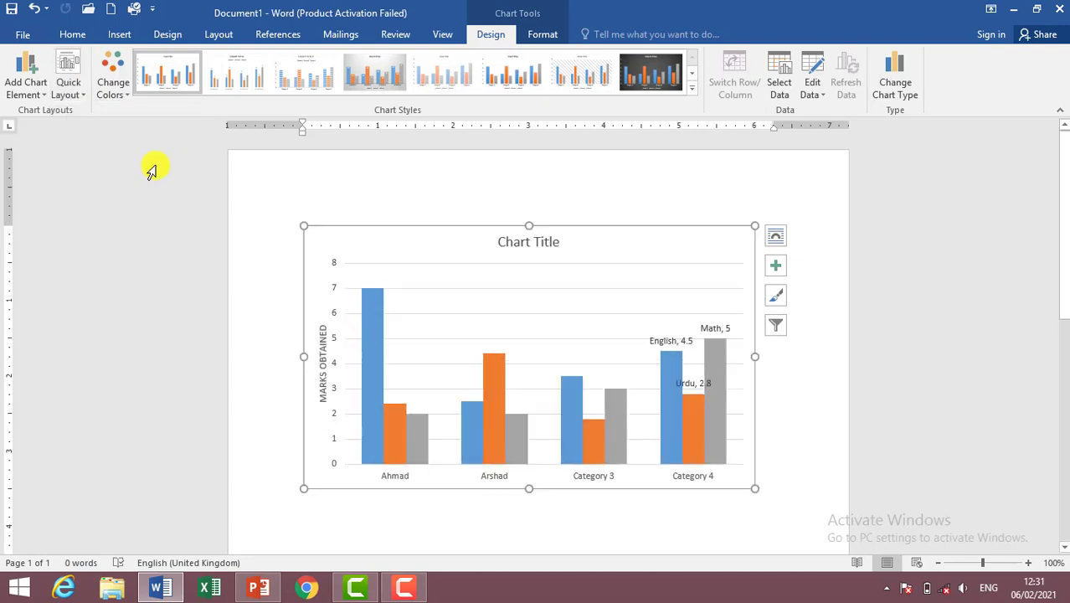
Step: Recolour the bars with the Colorful palette: English orange, Urdu yellow, Math green
{"action": "left_click", "coordinate": [118, 91]}
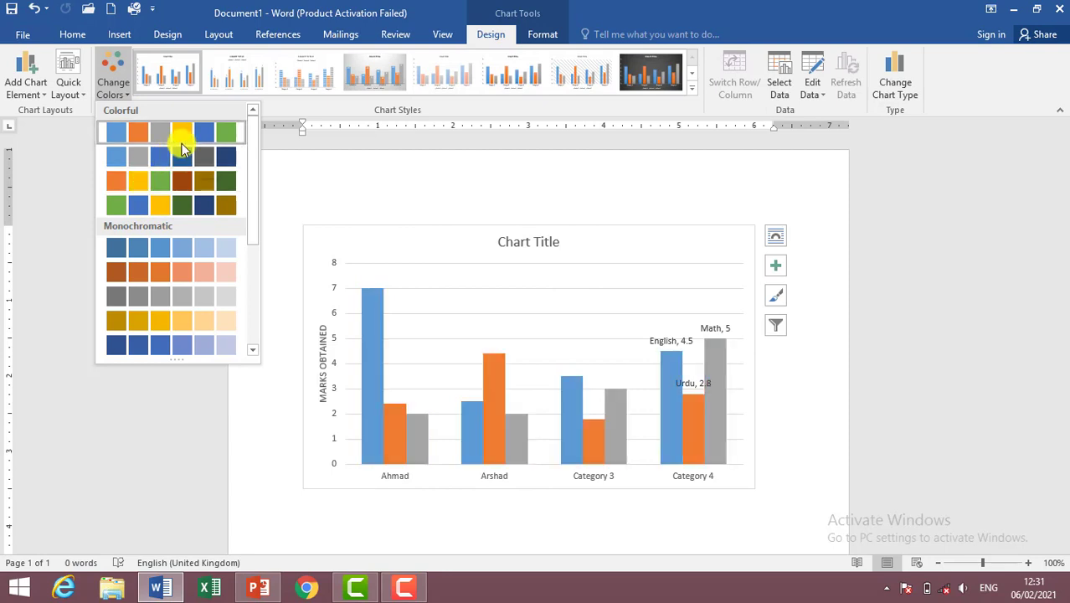
{"action": "left_click", "coordinate": [185, 191]}
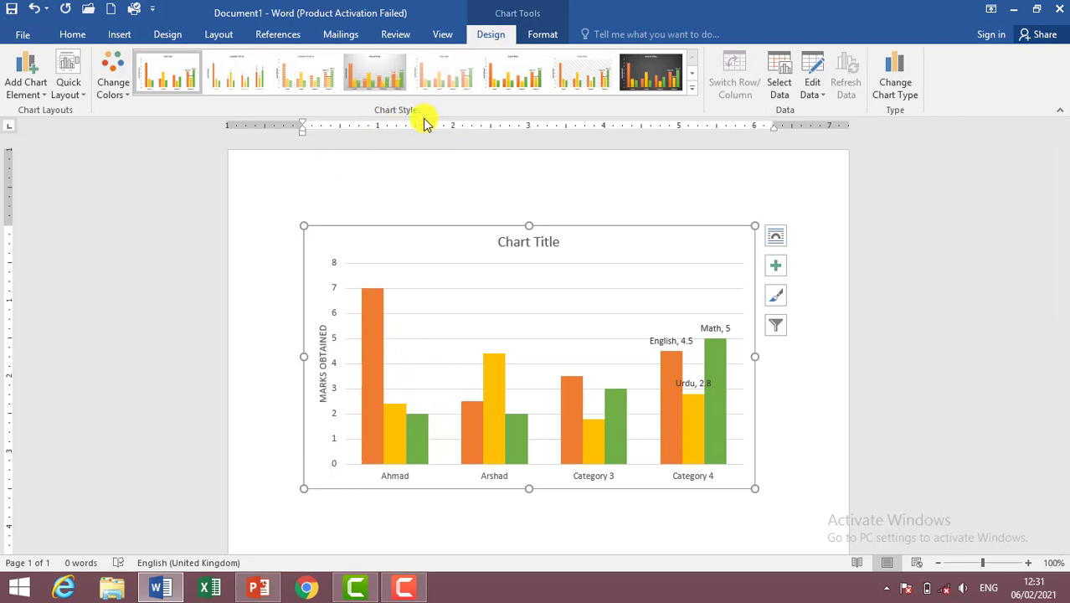
Step: Apply the sixth chart style in the second row for gradient-filled bars
{"action": "left_click", "coordinate": [690, 91]}
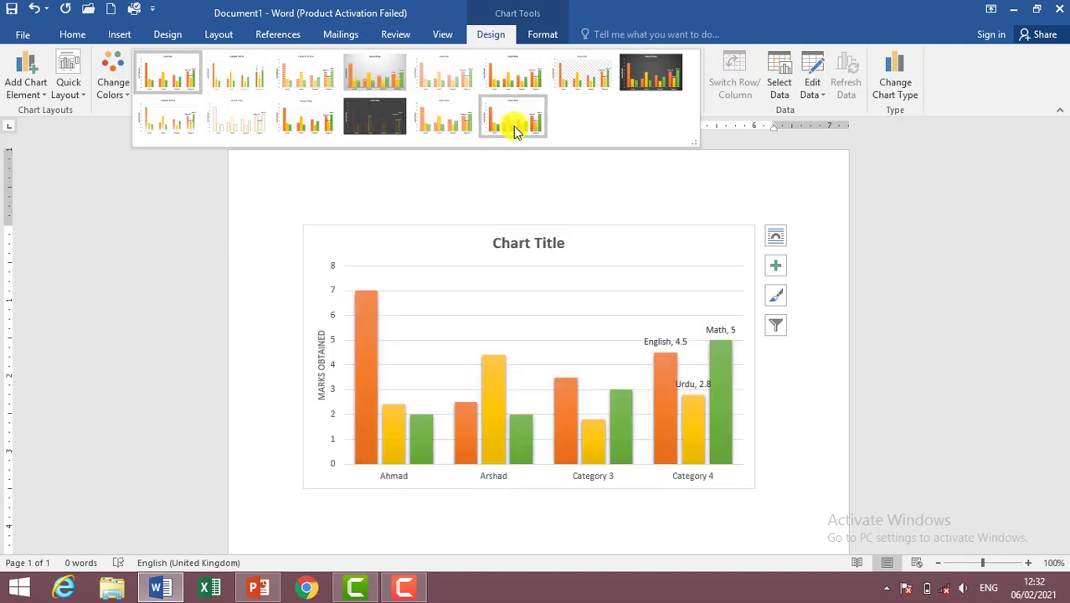
{"action": "left_click", "coordinate": [514, 124]}
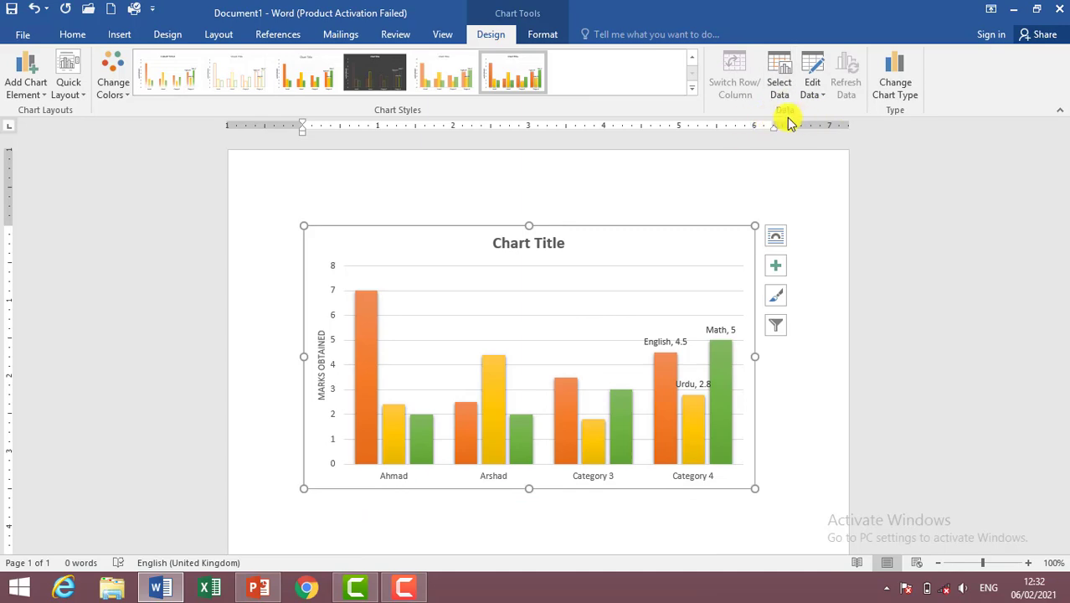
Step: Add a SAMI row to the chart data with English 4, Urdu 5 and Math 3
{"action": "left_click", "coordinate": [787, 79]}
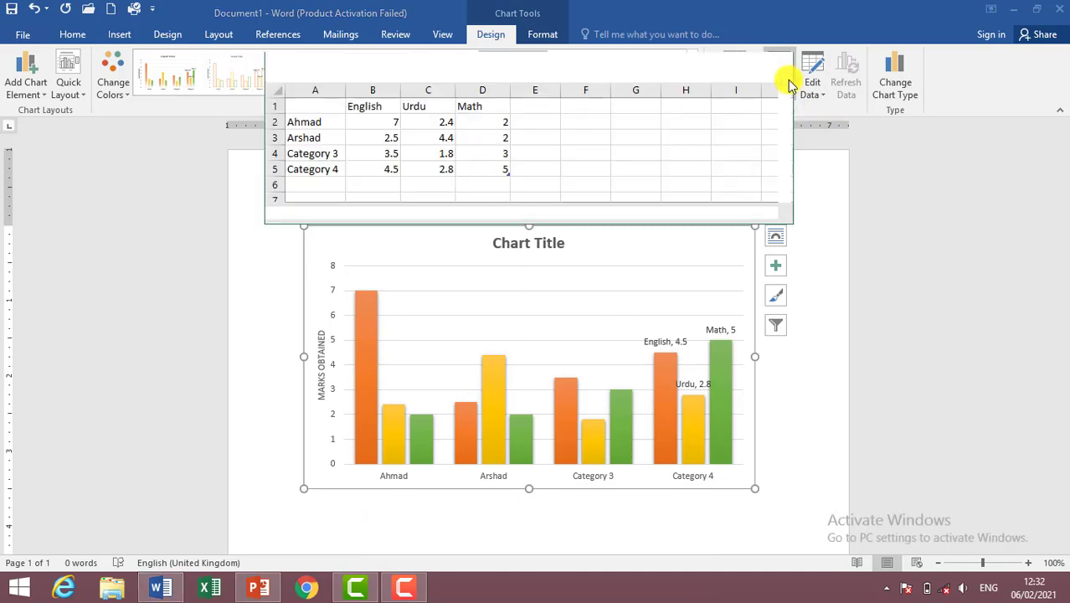
{"action": "left_click", "coordinate": [667, 254]}
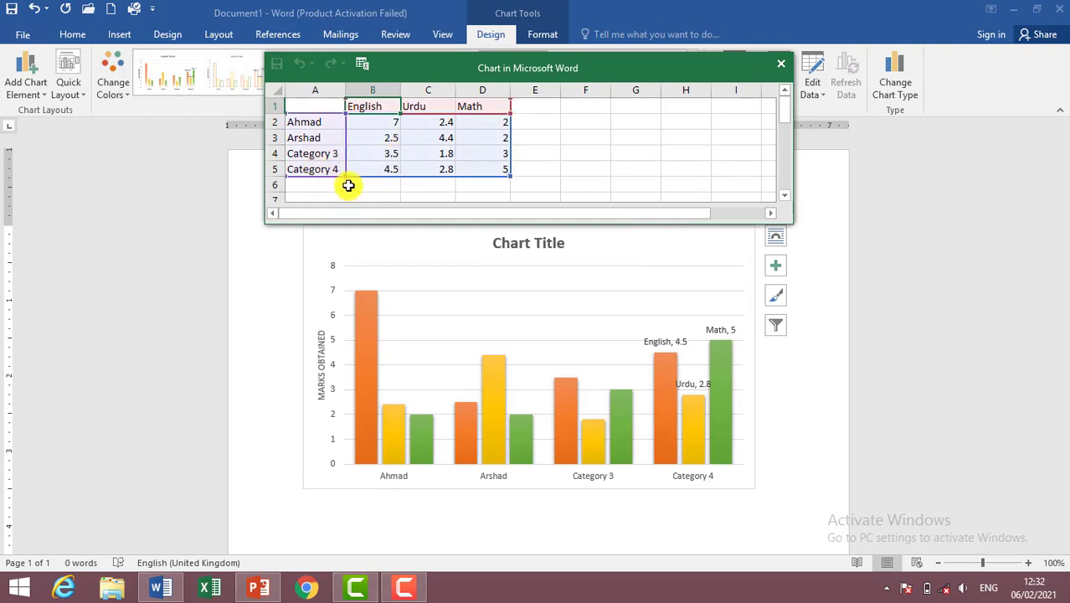
{"action": "left_click", "coordinate": [329, 183]}
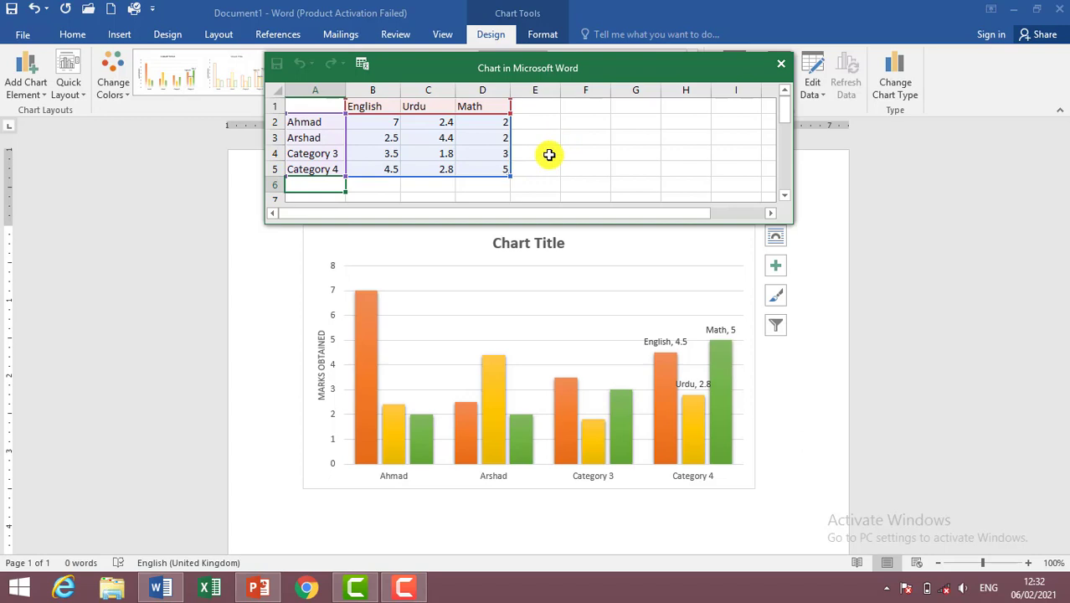
{"action": "type", "text": "sA"}
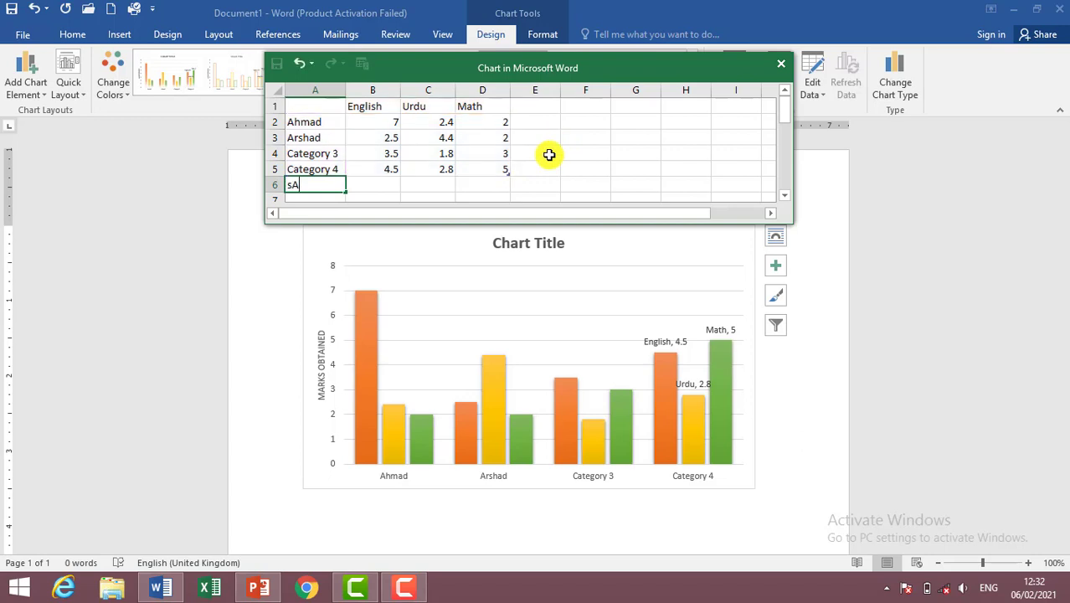
{"action": "type", "text": "I"}
{"action": "key", "text": "Tab"}
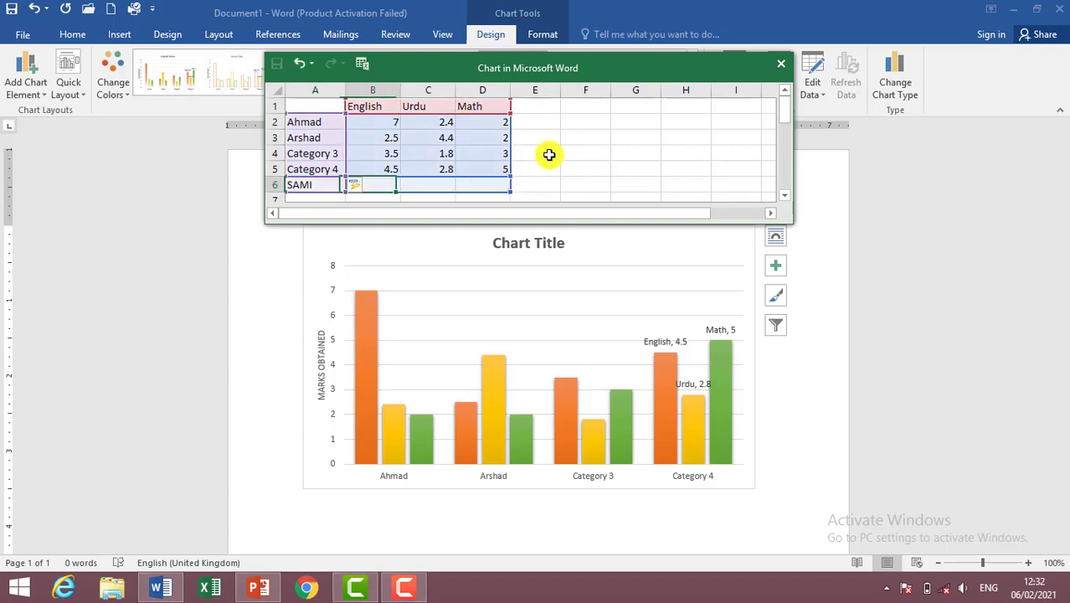
{"action": "type", "text": "4"}
{"action": "key", "text": "Tab"}
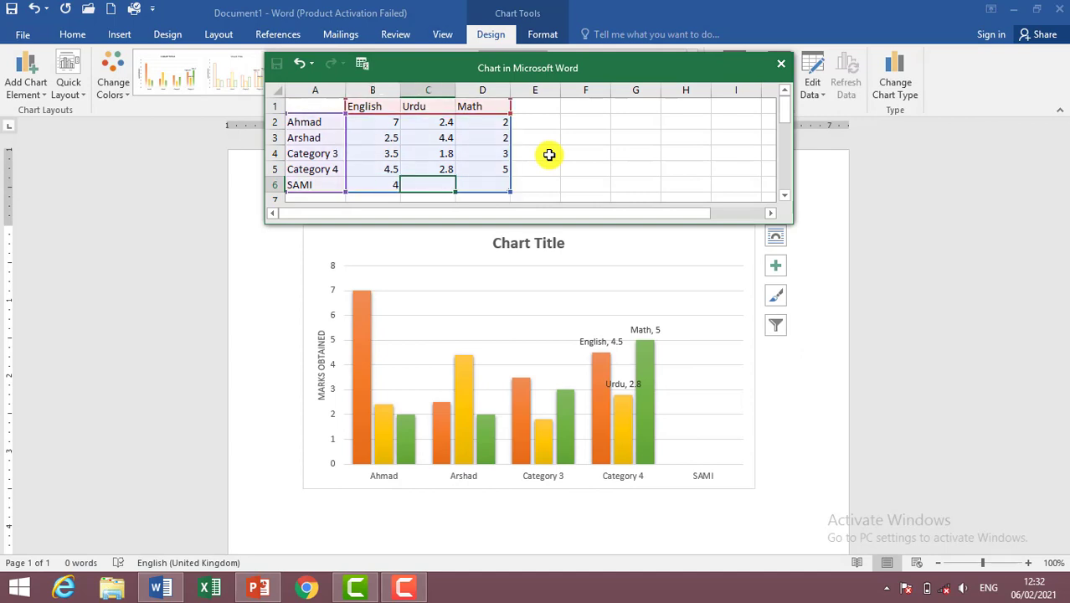
{"action": "type", "text": "5"}
{"action": "key", "text": "Tab"}
{"action": "type", "text": "3"}
{"action": "key", "text": "Return"}
{"action": "scroll", "coordinate": [598, 159], "scroll_direction": "up", "scroll_amount": 1}
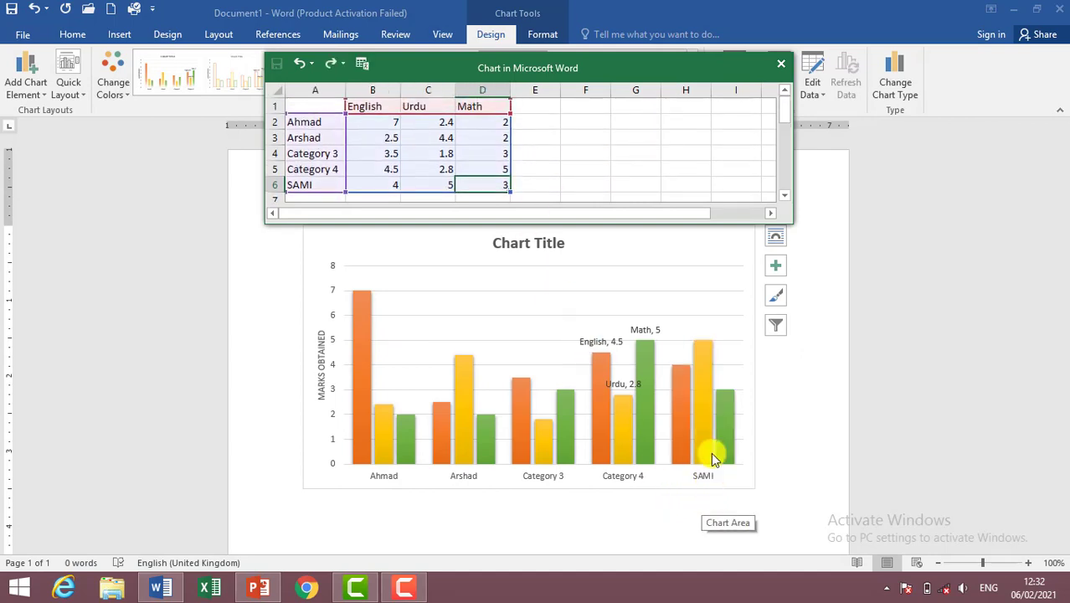
{"action": "left_click", "coordinate": [778, 67]}
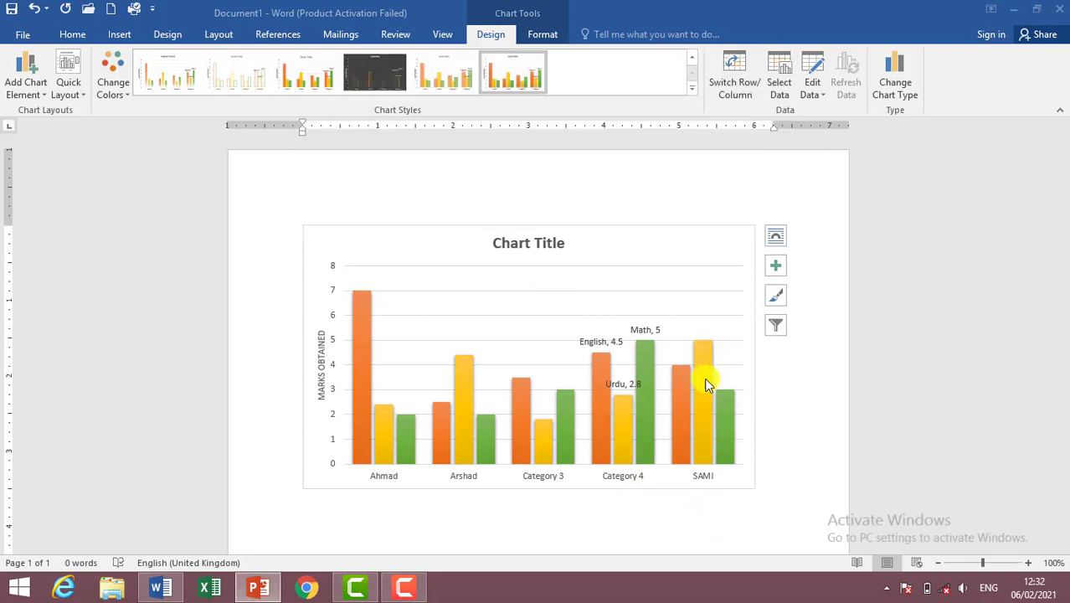
Step: Change cell B3, the second student's English mark, to 3 in the chart data
{"action": "left_click", "coordinate": [816, 73]}
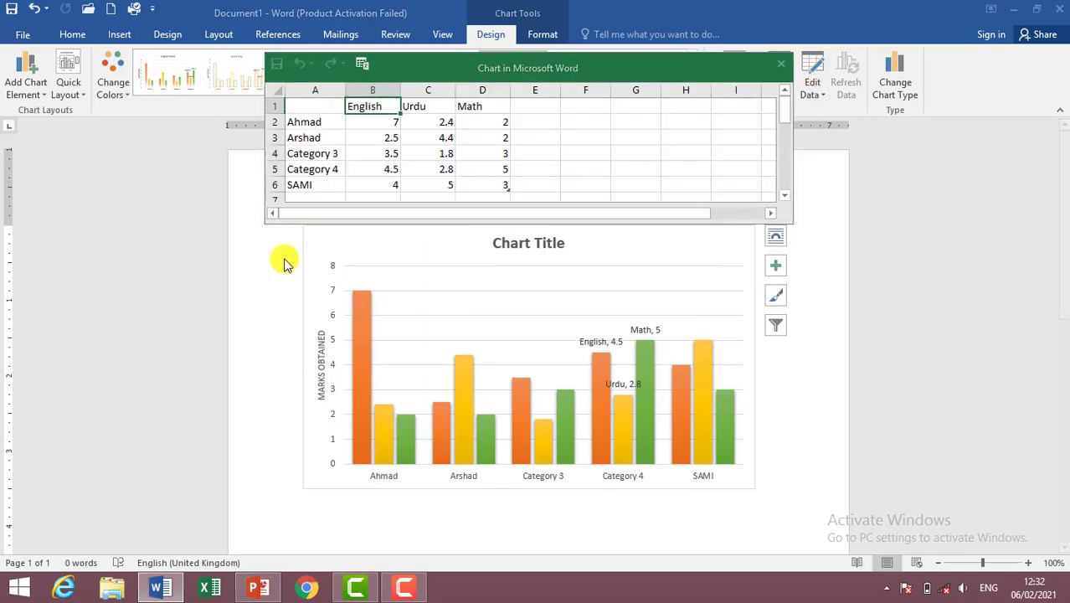
{"action": "left_click", "coordinate": [682, 343]}
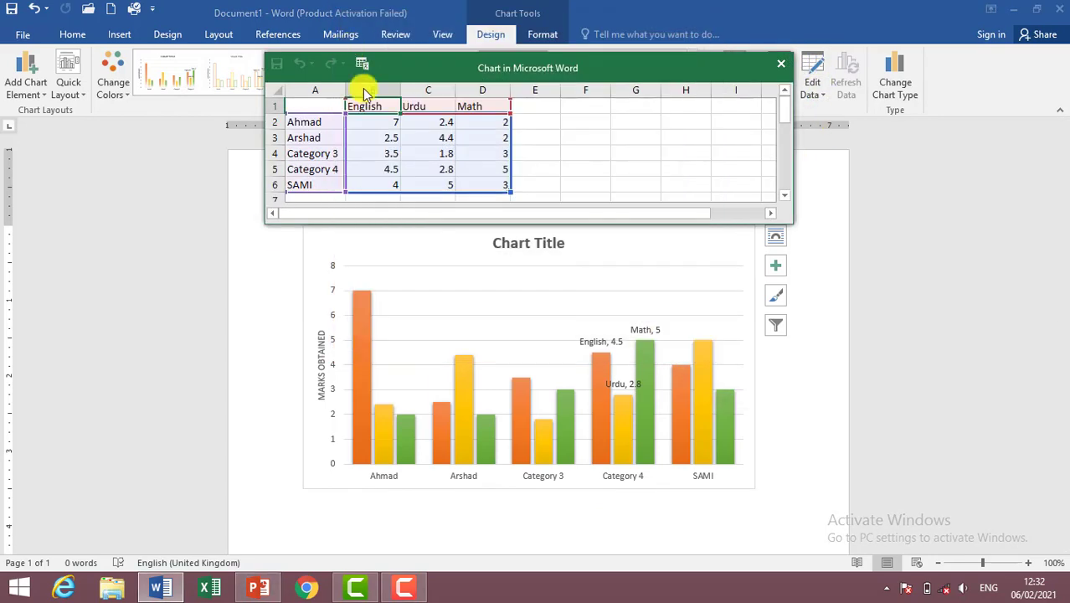
{"action": "left_click", "coordinate": [389, 142]}
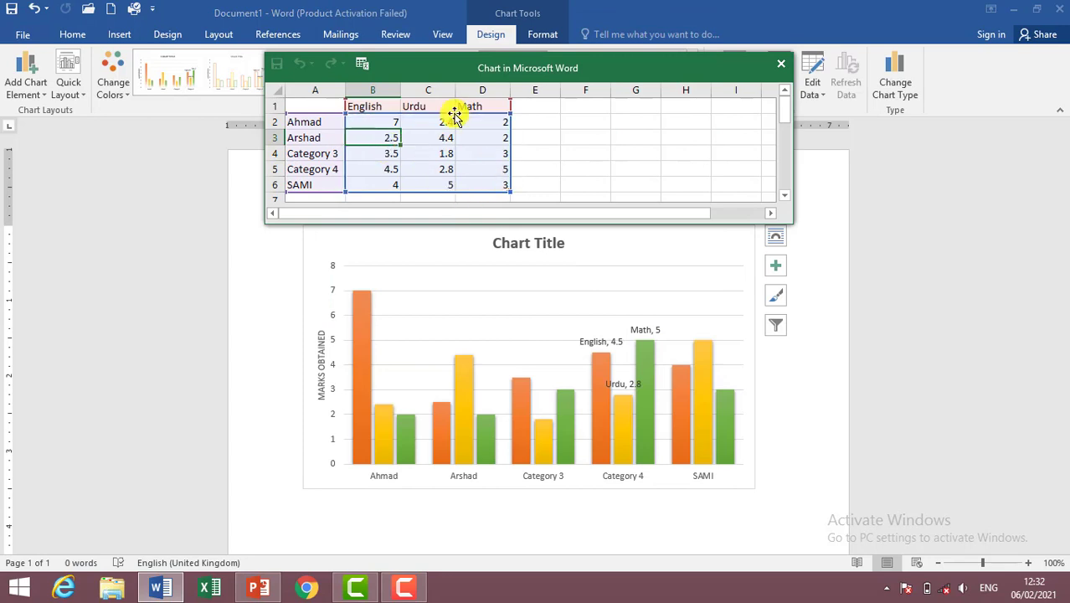
{"action": "type", "text": "3"}
{"action": "left_click", "coordinate": [649, 150]}
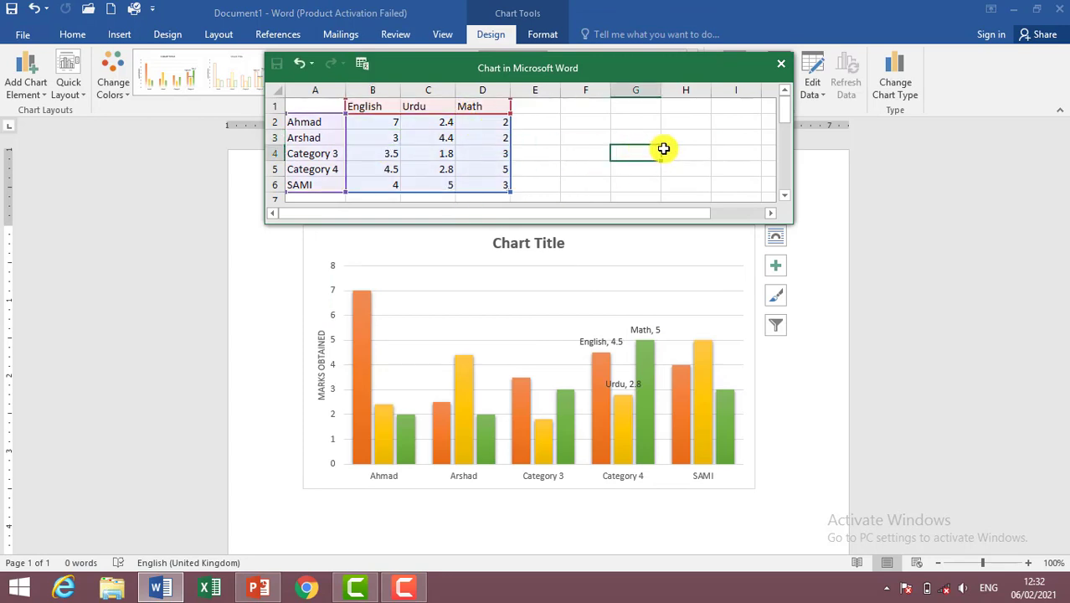
{"action": "left_click", "coordinate": [775, 64]}
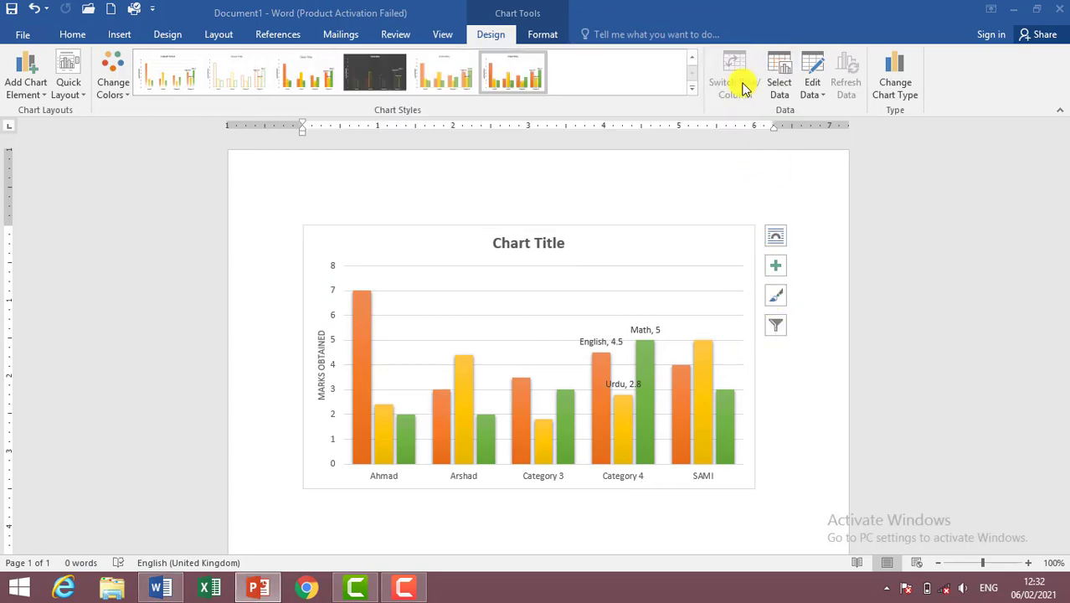
Step: Swap rows and columns to compare, swap back to group by student, then close the data sheet
{"action": "left_click", "coordinate": [783, 78]}
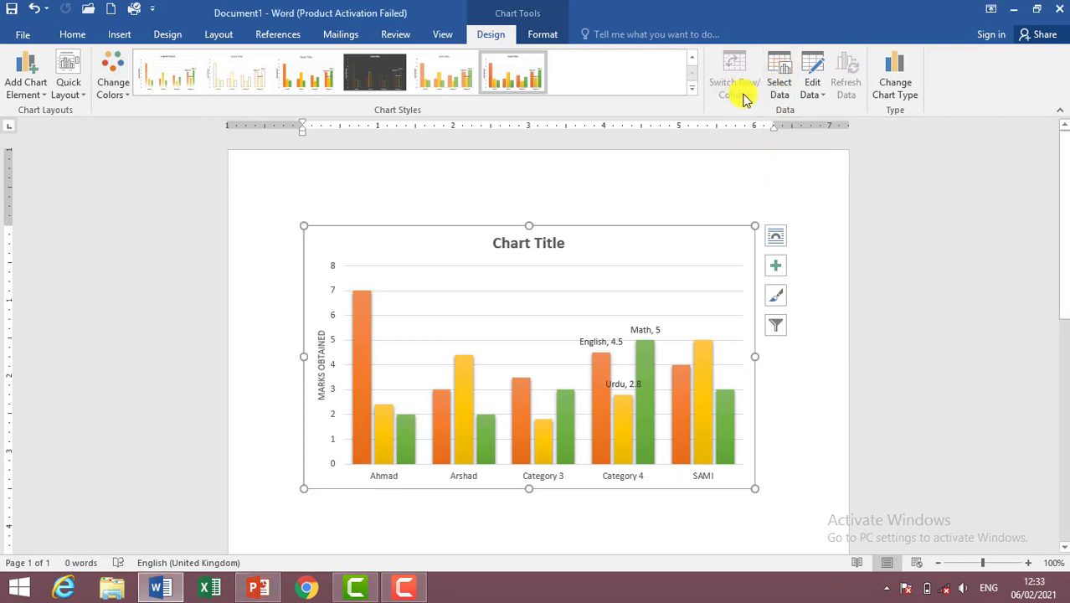
{"action": "left_click", "coordinate": [772, 86]}
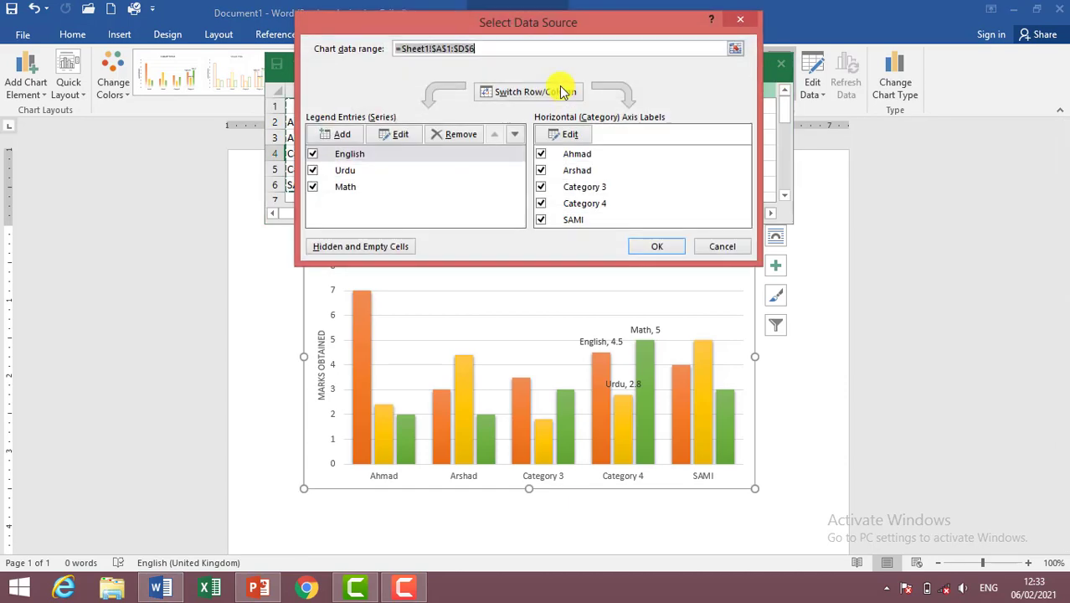
{"action": "left_click", "coordinate": [649, 242]}
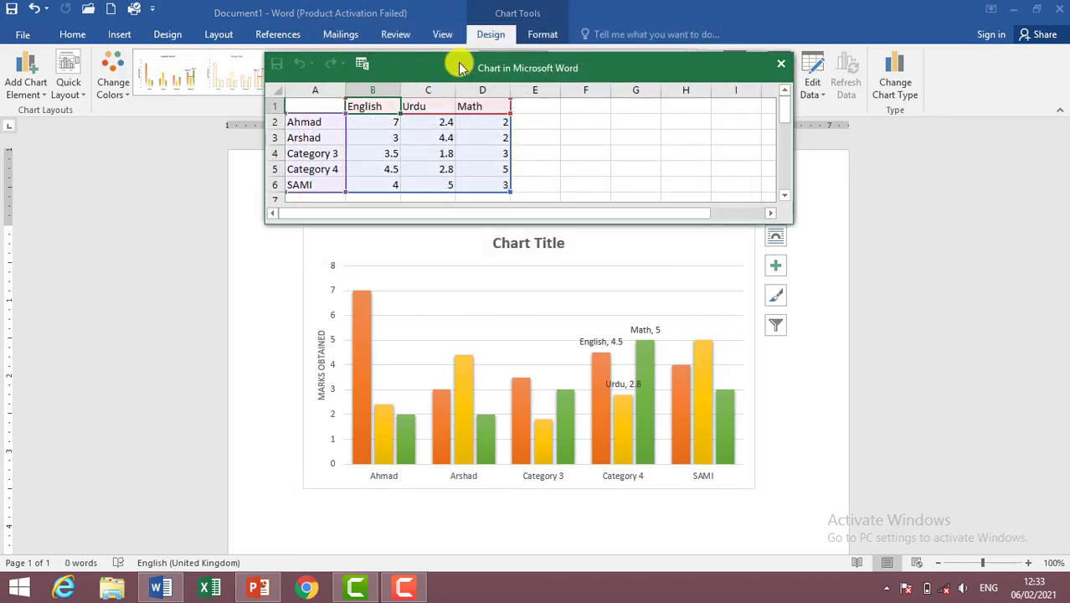
{"action": "left_click_drag", "start_coordinate": [453, 67], "coordinate": [445, 190]}
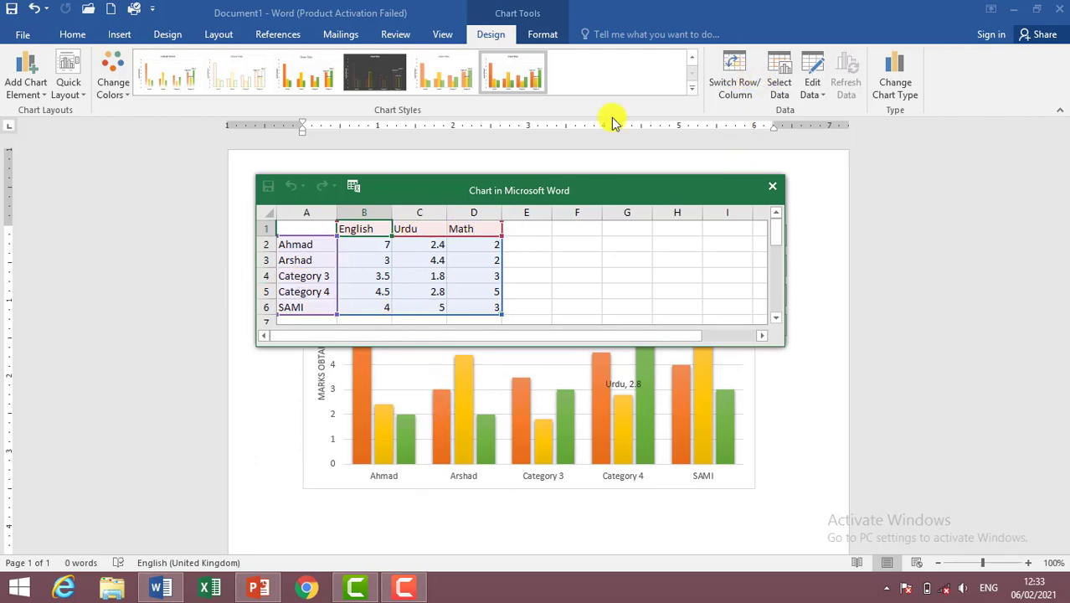
{"action": "left_click", "coordinate": [732, 71]}
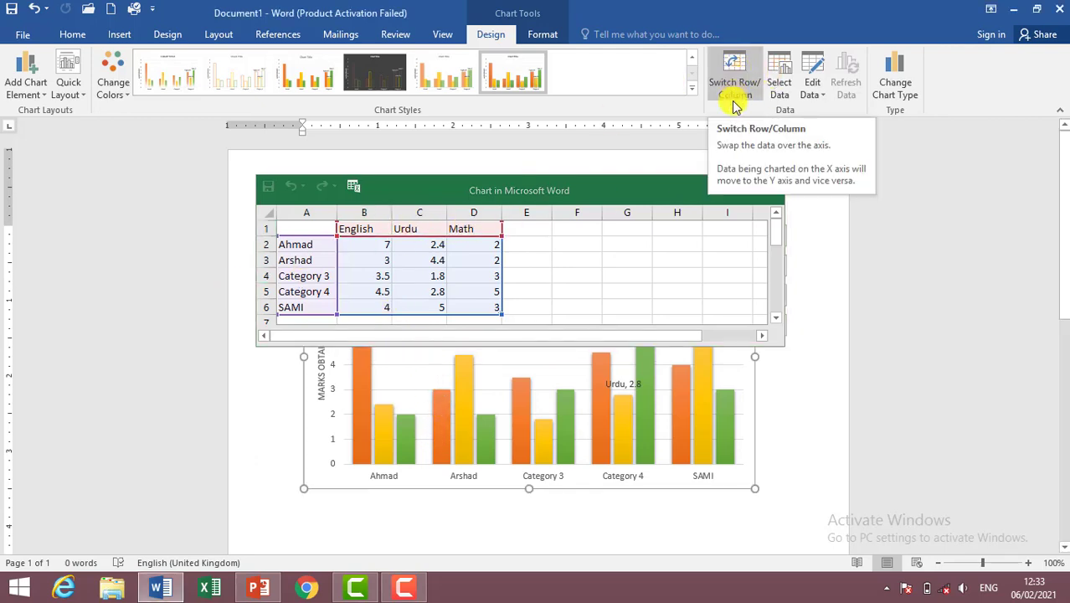
{"action": "left_click", "coordinate": [742, 84]}
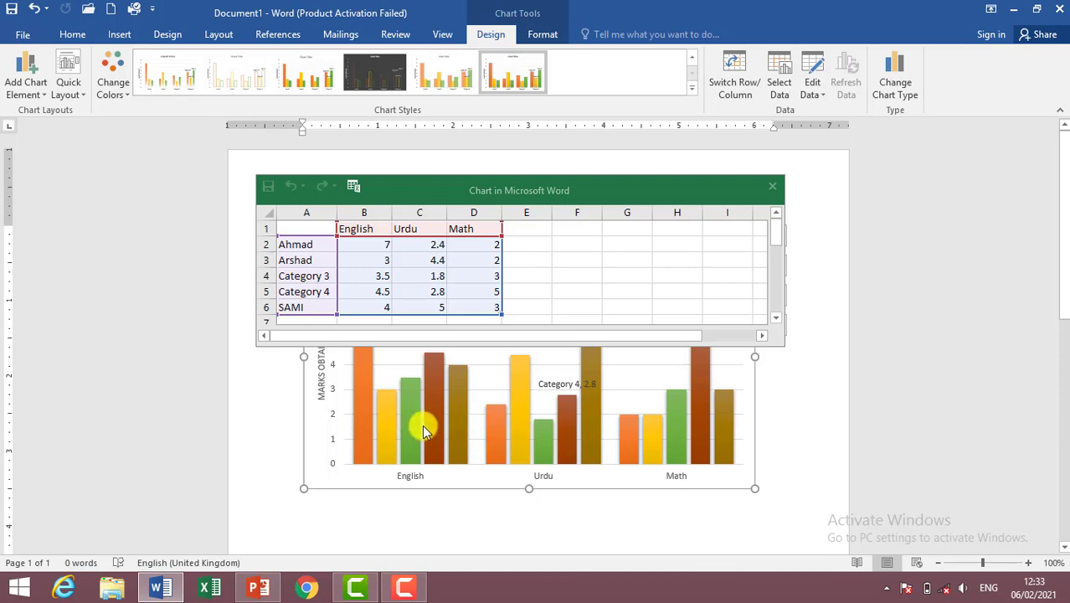
{"action": "left_click", "coordinate": [737, 87]}
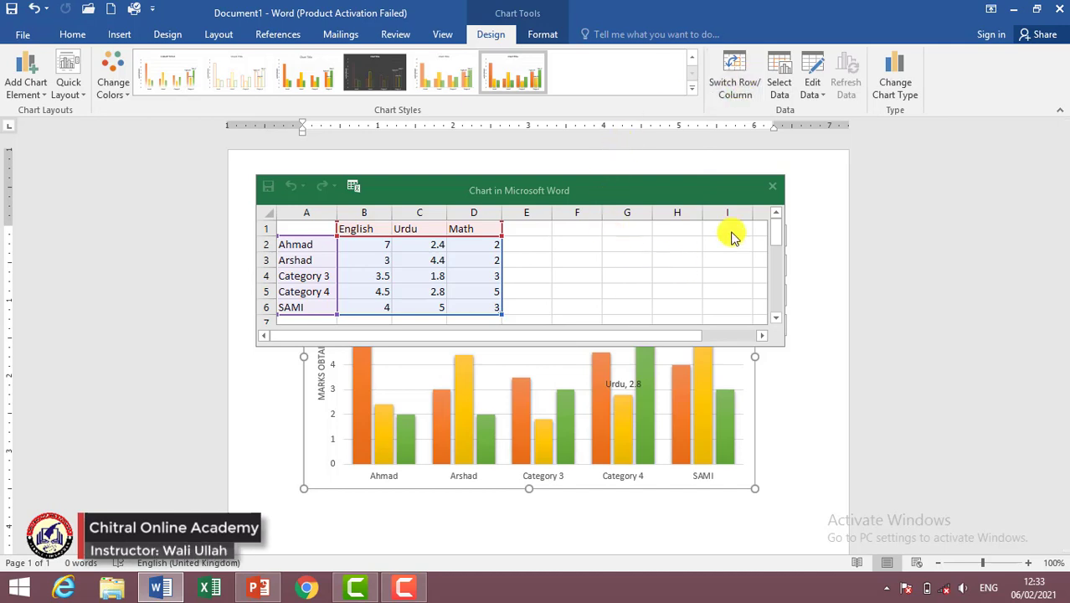
{"action": "left_click", "coordinate": [772, 186]}
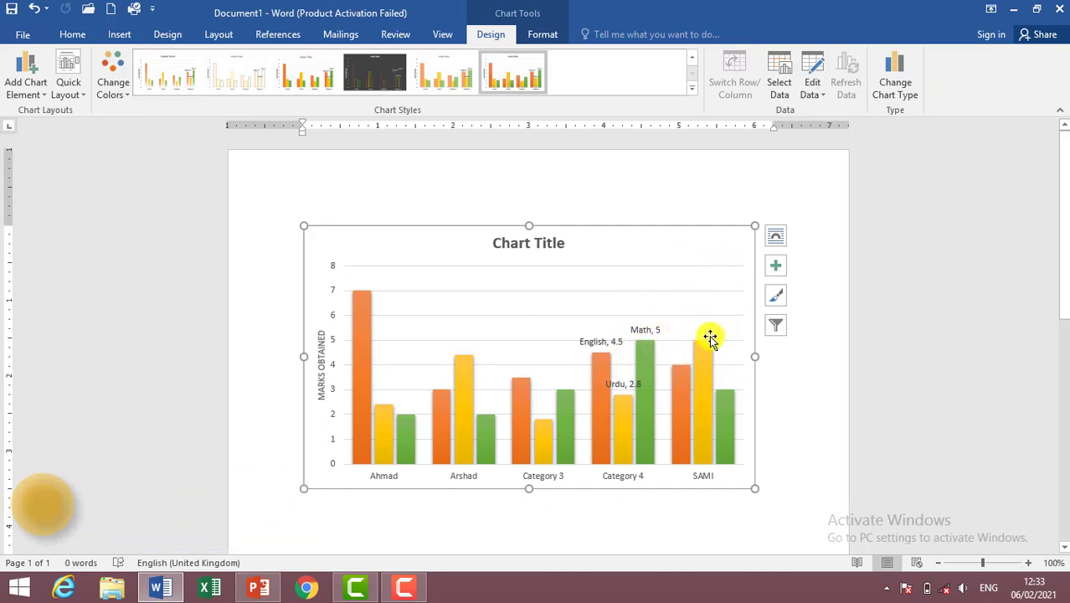
Step: Try a line chart type, then convert the chart to a pie chart
{"action": "left_click", "coordinate": [901, 80]}
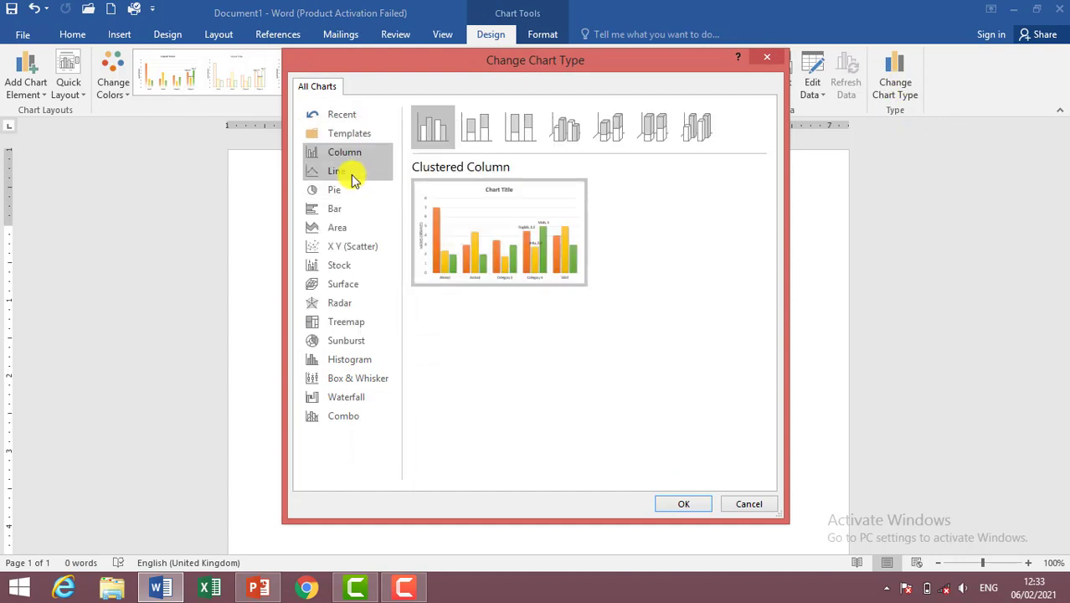
{"action": "left_click", "coordinate": [351, 172]}
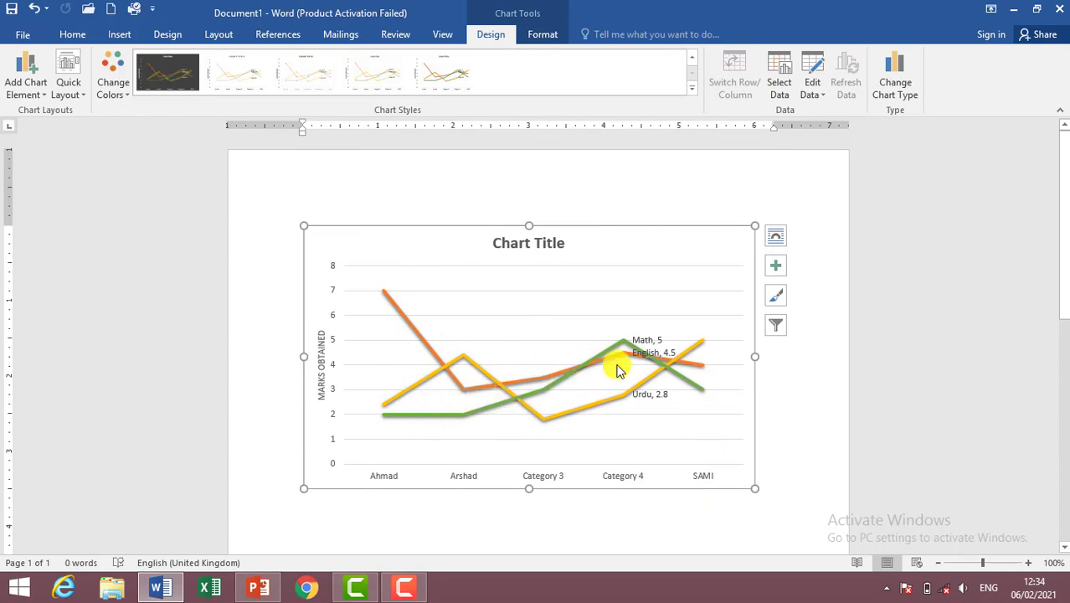
{"action": "left_click", "coordinate": [896, 86]}
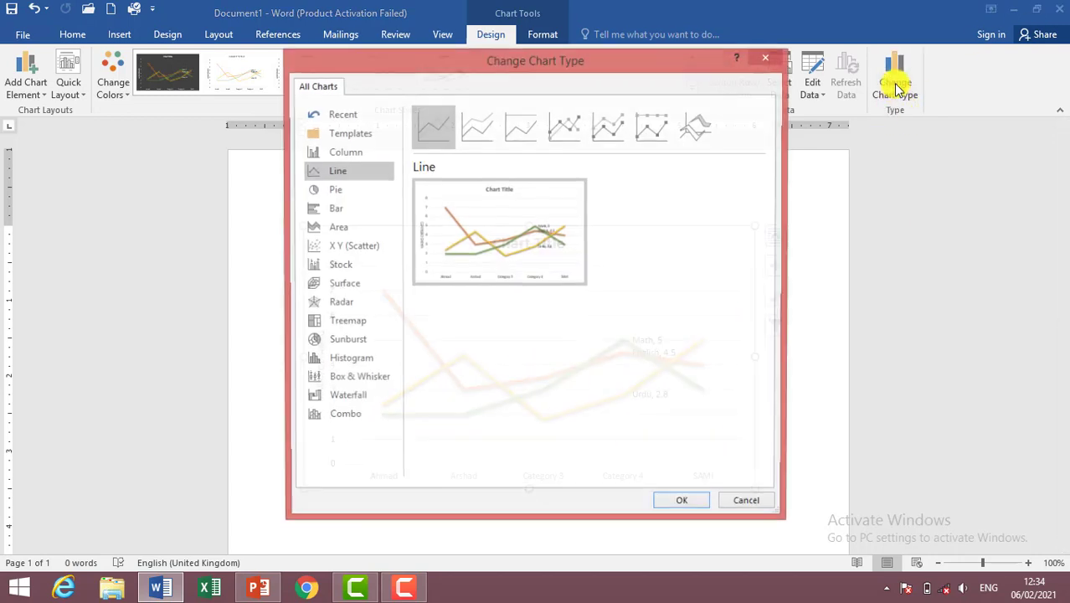
{"action": "left_click", "coordinate": [334, 189]}
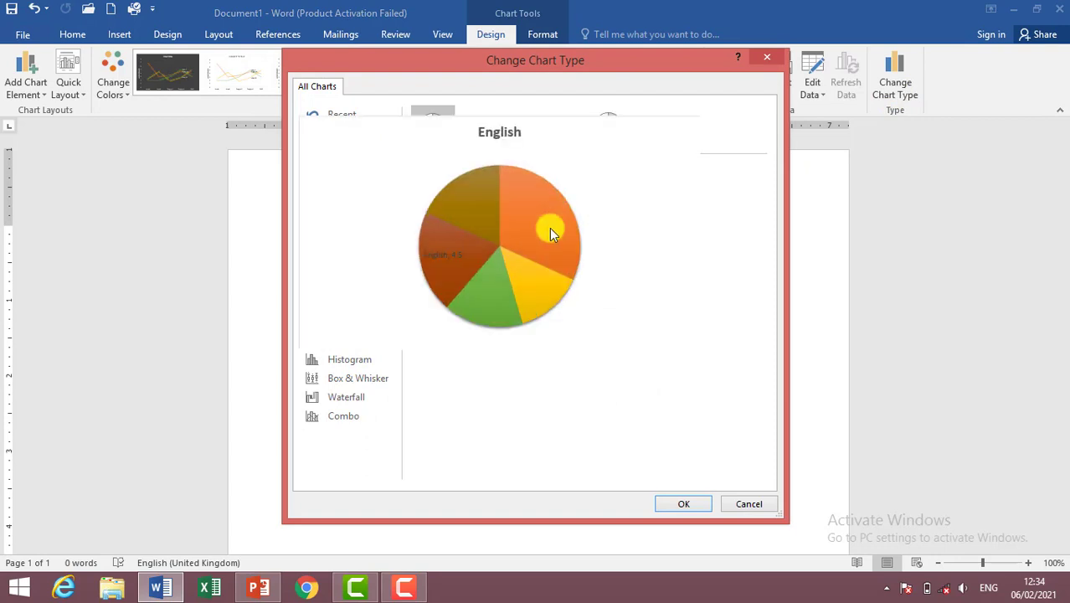
{"action": "left_click", "coordinate": [688, 505]}
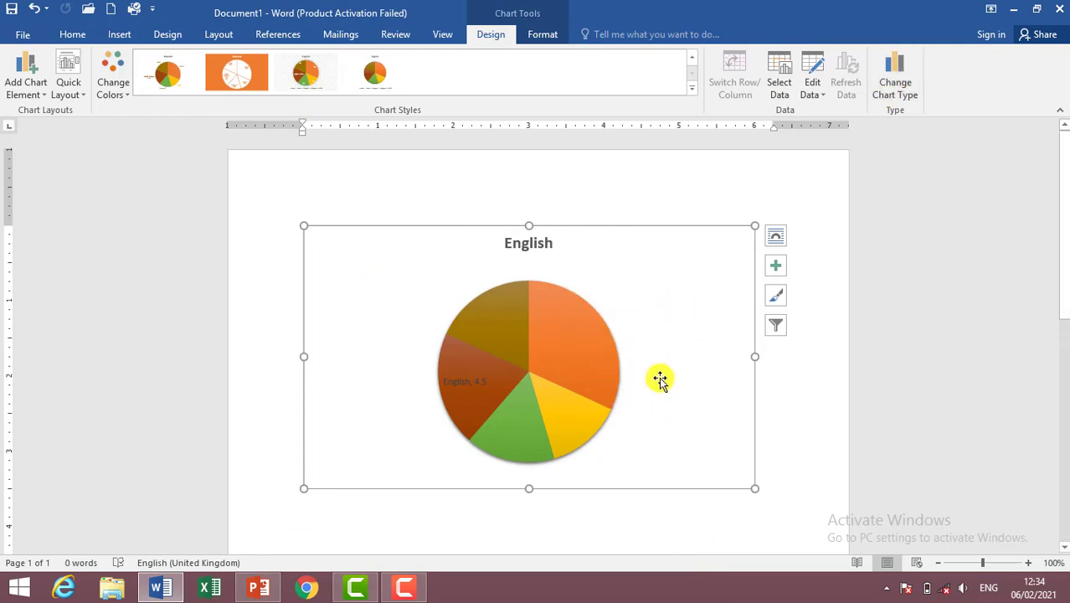
Step: Convert the chart to a waterfall chart after previewing bar and area types
{"action": "left_click", "coordinate": [896, 83]}
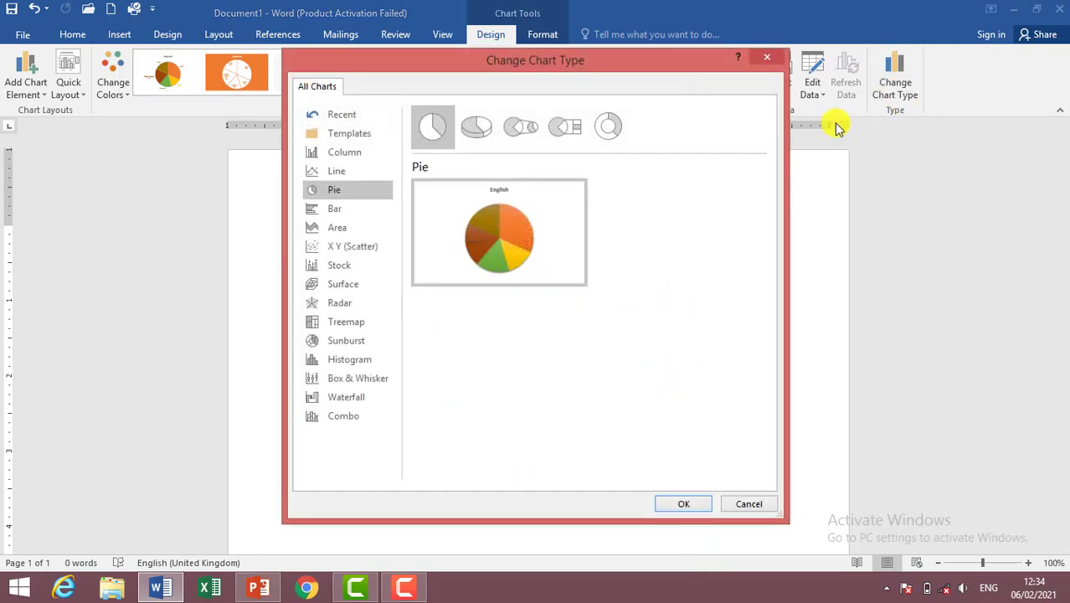
{"action": "left_click", "coordinate": [327, 210]}
{"action": "left_click", "coordinate": [339, 231]}
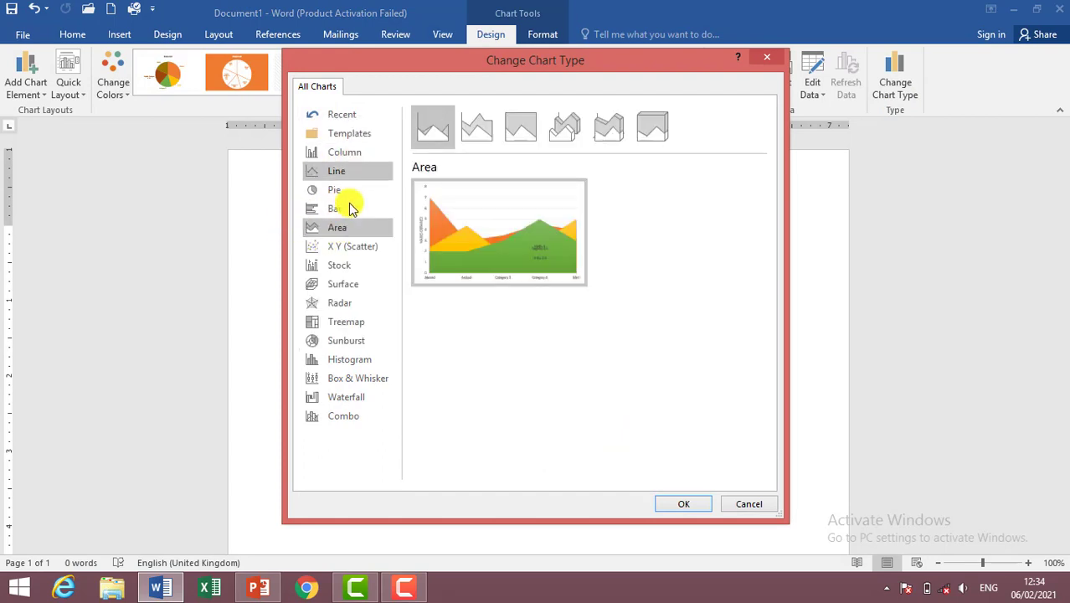
{"action": "left_click", "coordinate": [355, 401]}
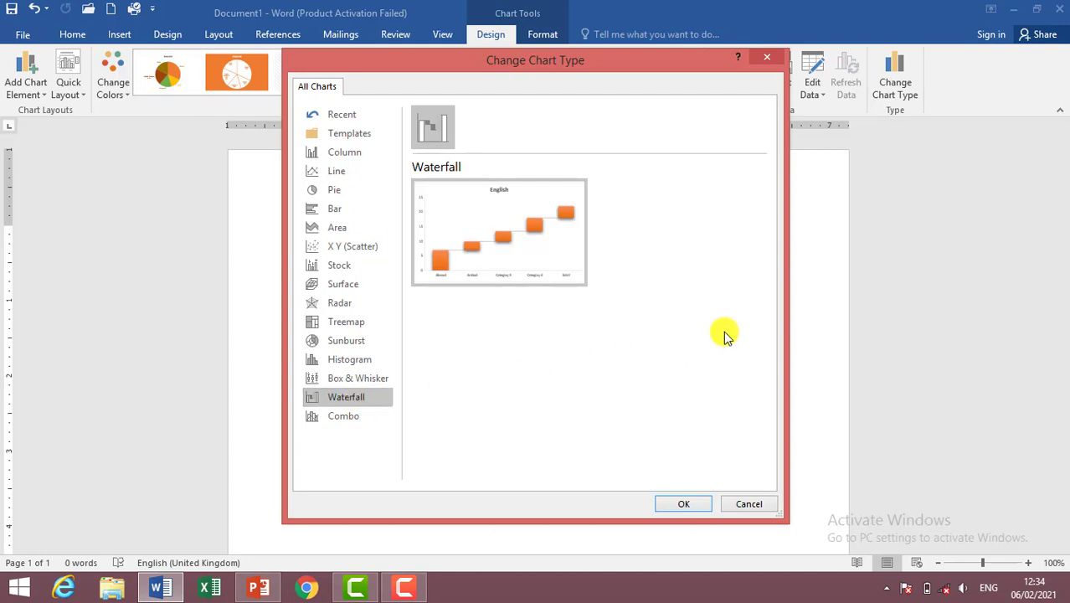
{"action": "left_click", "coordinate": [683, 503]}
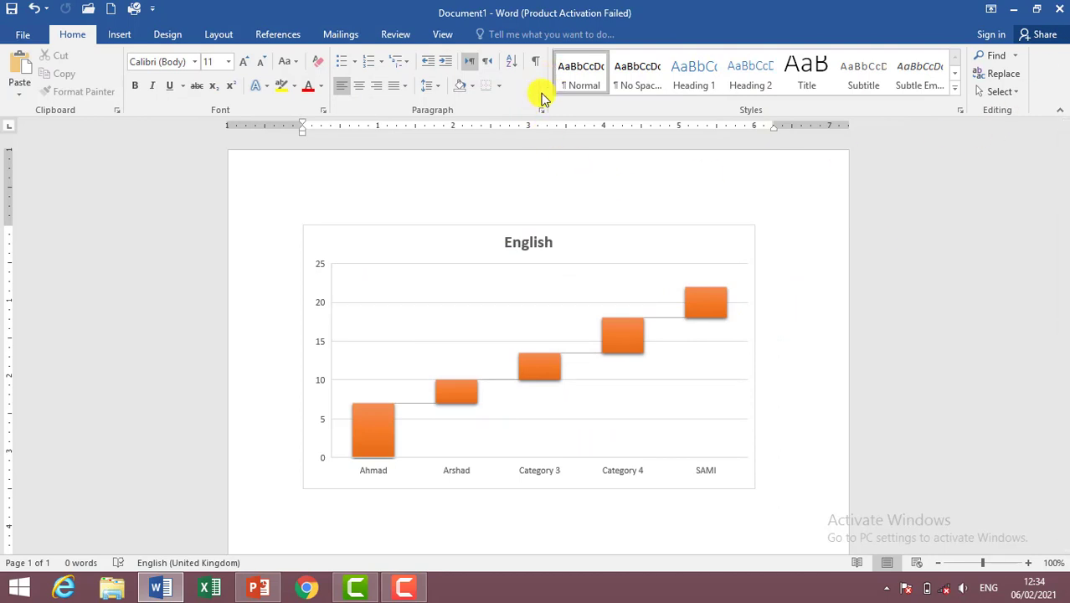
{"action": "left_click", "coordinate": [510, 281]}
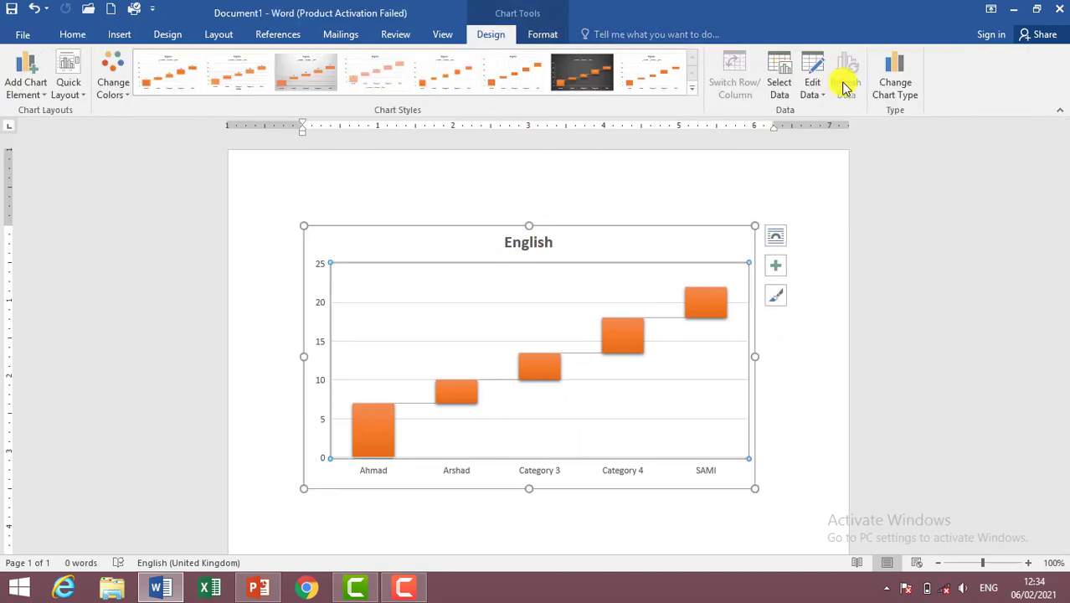
Step: Change the chart back to a clustered column chart
{"action": "left_click", "coordinate": [911, 90]}
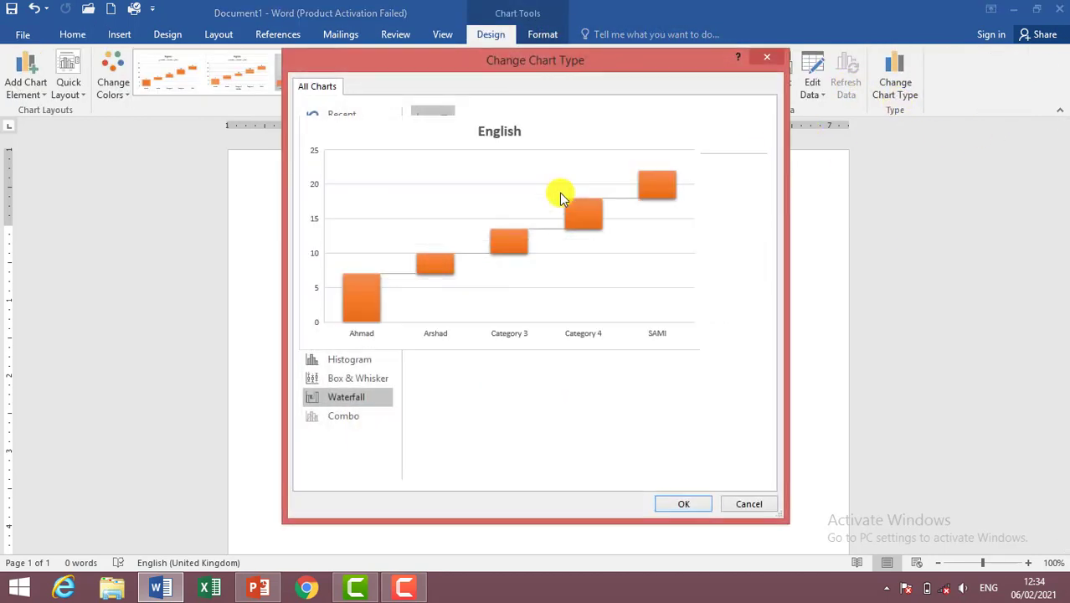
{"action": "left_click", "coordinate": [343, 153]}
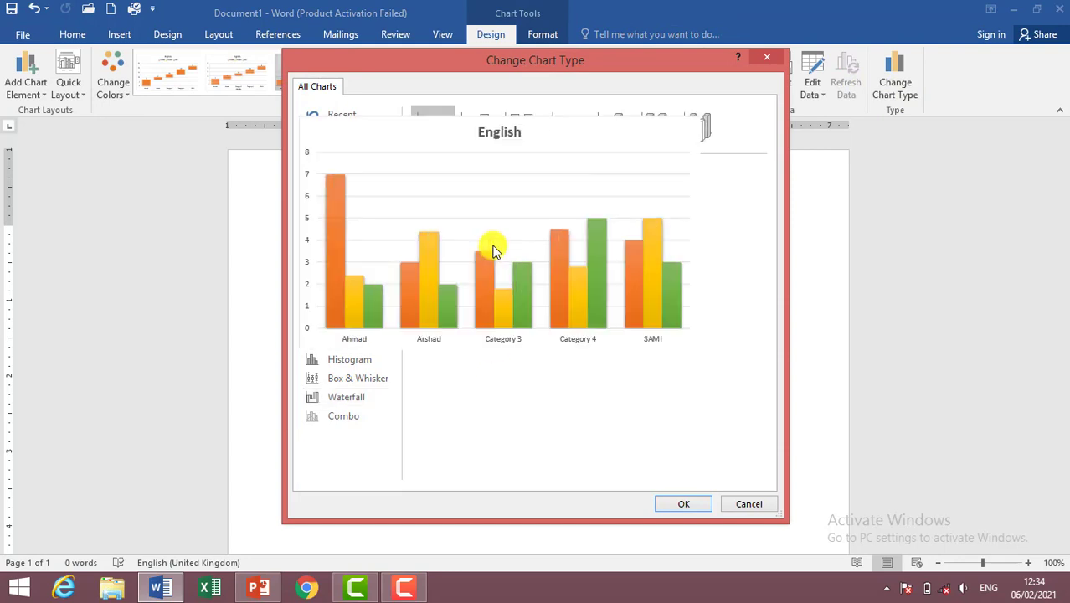
{"action": "left_click", "coordinate": [684, 503]}
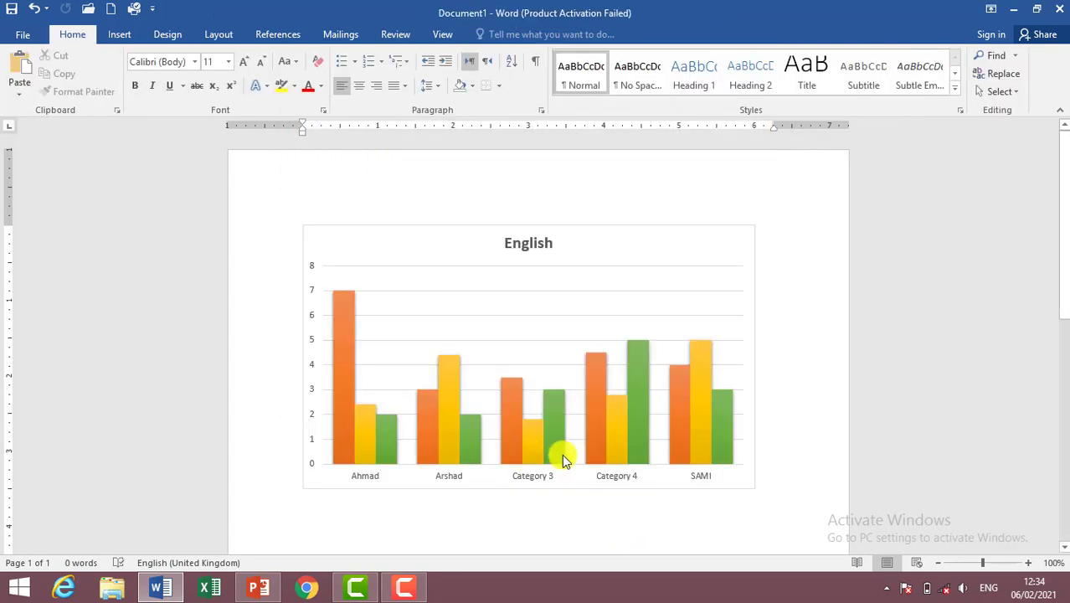
{"action": "left_click", "coordinate": [468, 339]}
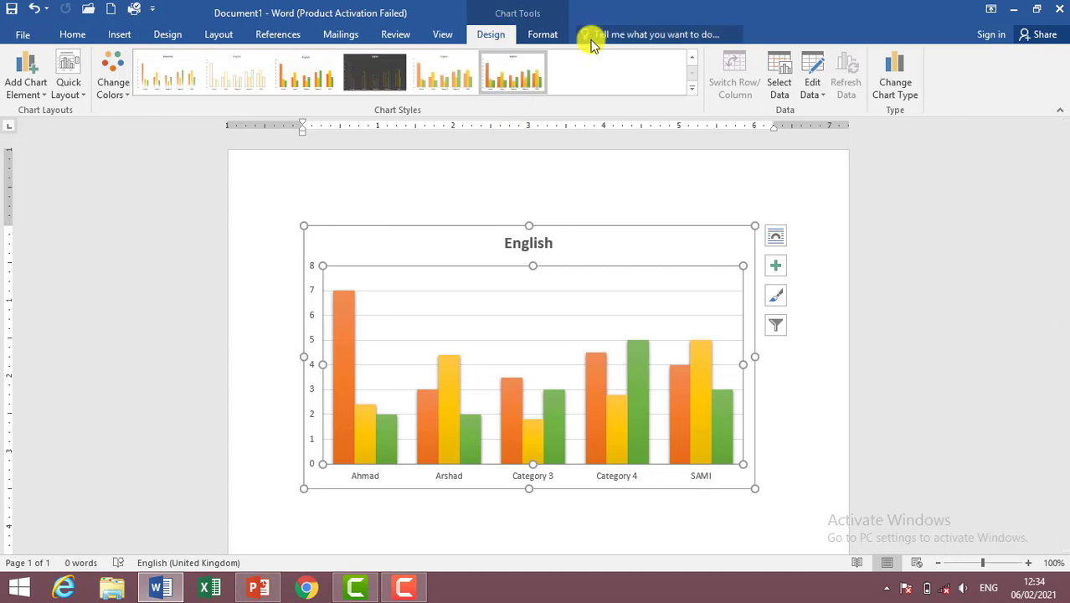
Step: Select the 'English' chart title and apply the blue outlined WordArt style
{"action": "left_click", "coordinate": [545, 34]}
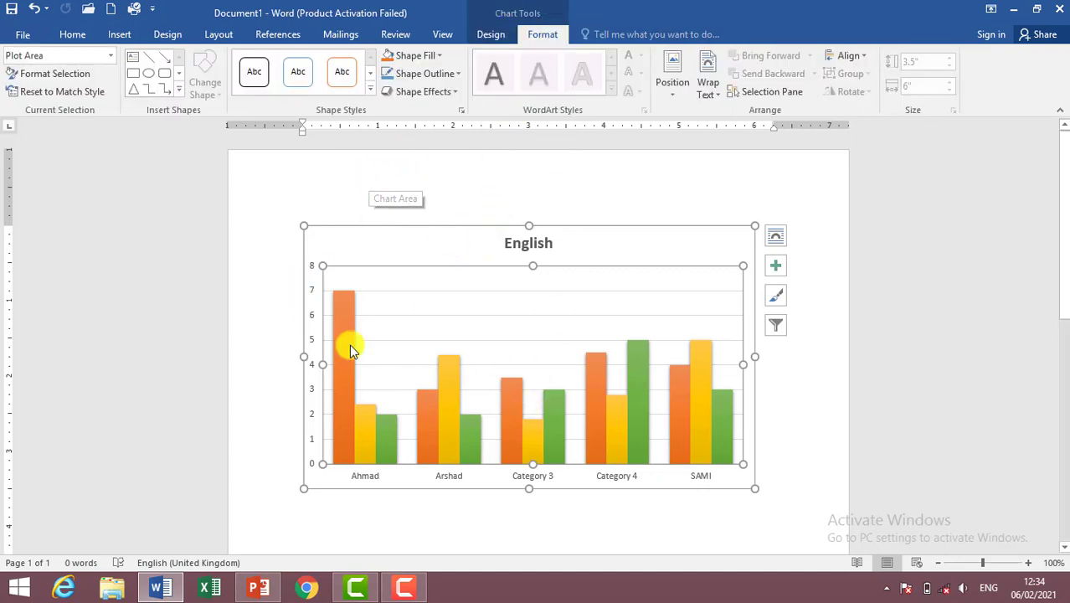
{"action": "left_click", "coordinate": [352, 304]}
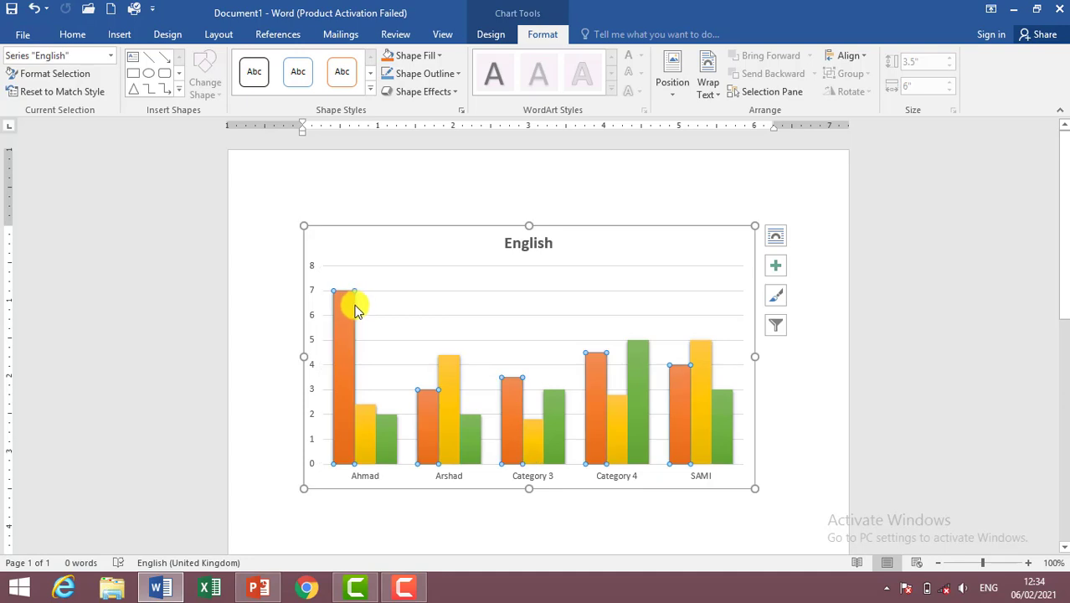
{"action": "left_click", "coordinate": [512, 247]}
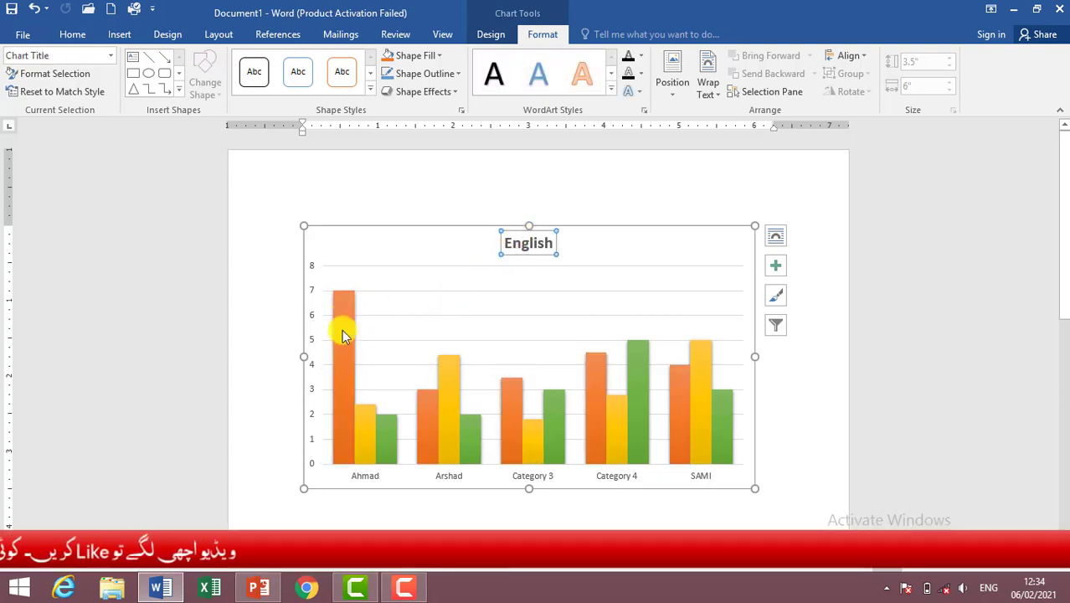
{"action": "left_click", "coordinate": [344, 303]}
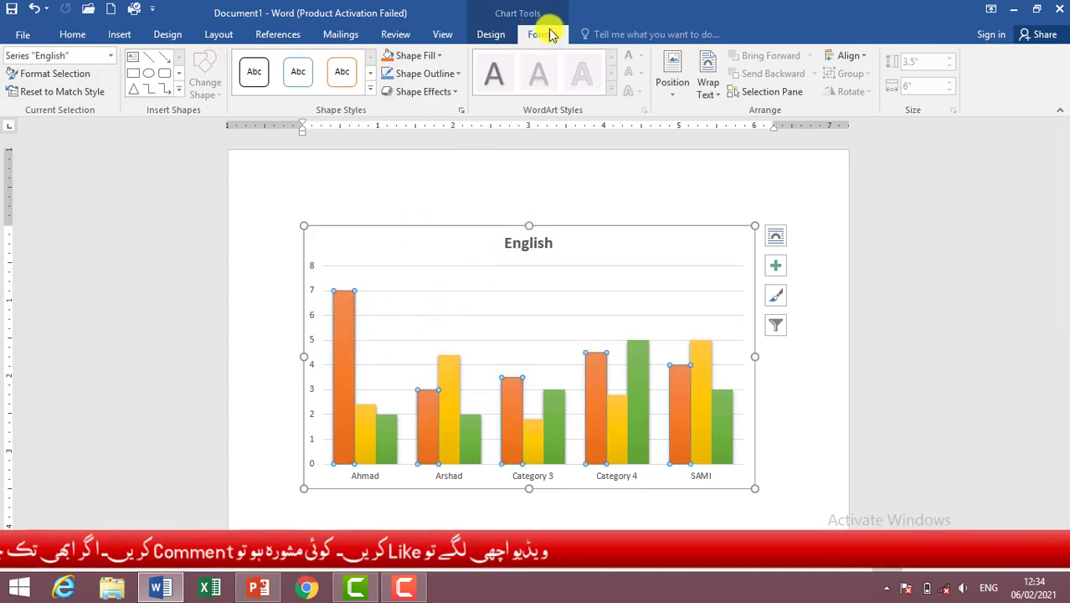
{"action": "left_click", "coordinate": [533, 244]}
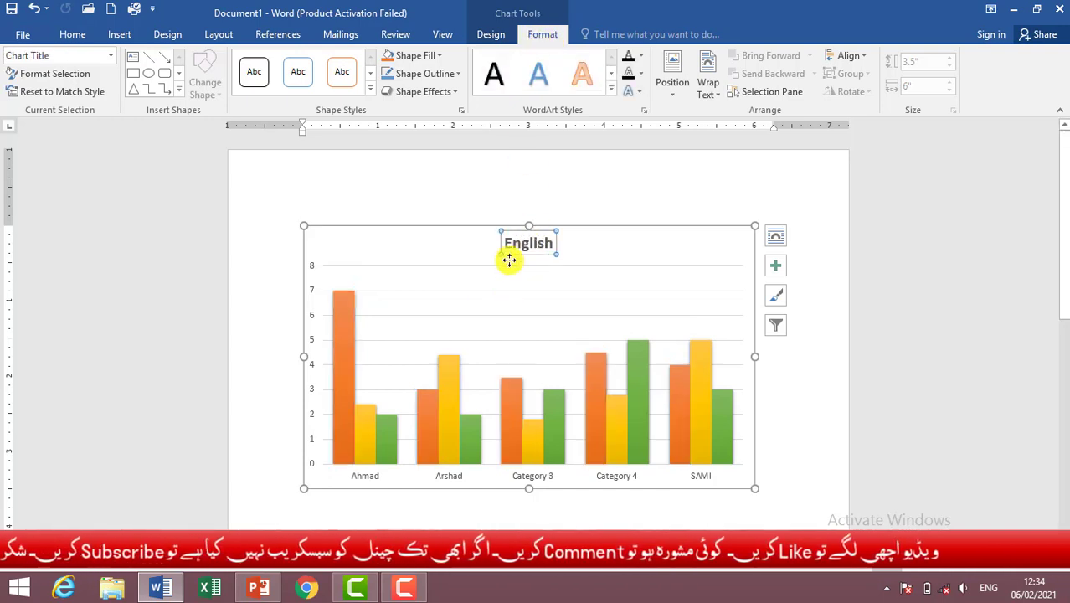
{"action": "left_click", "coordinate": [345, 337]}
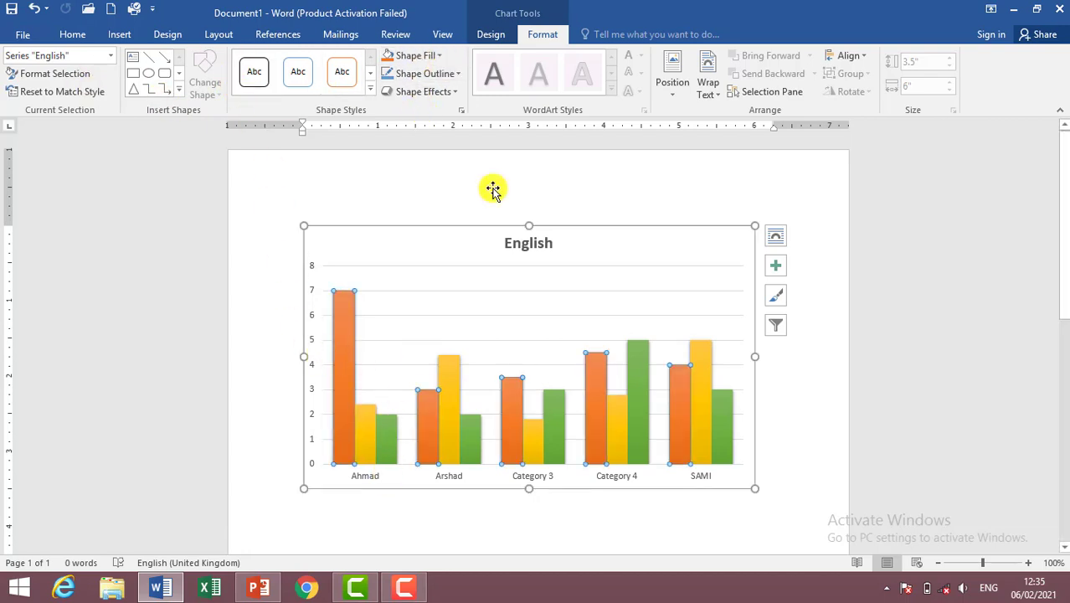
{"action": "left_click", "coordinate": [534, 246]}
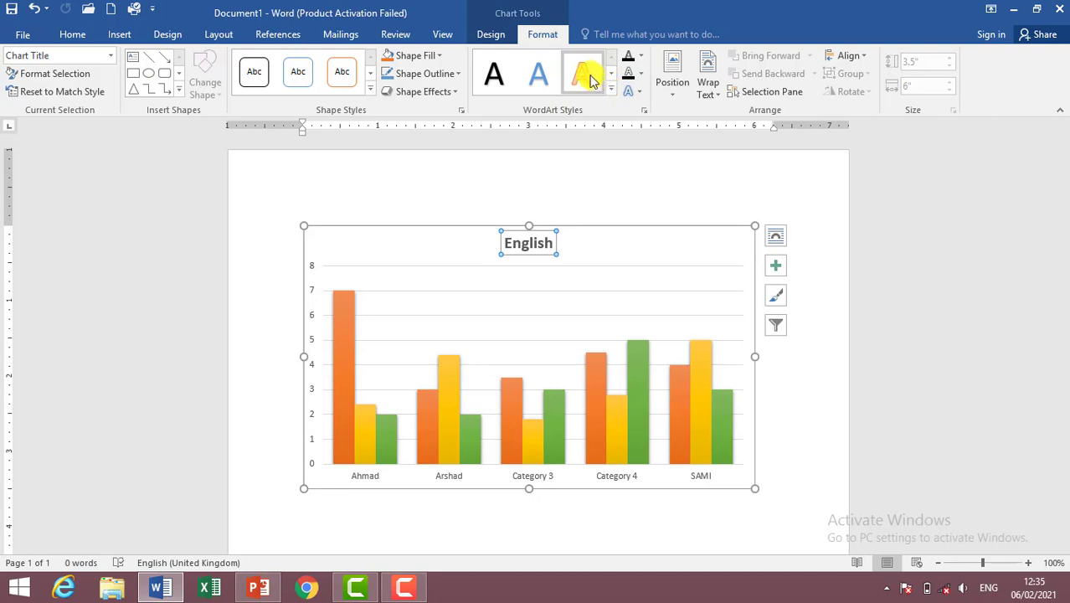
{"action": "left_click", "coordinate": [539, 73]}
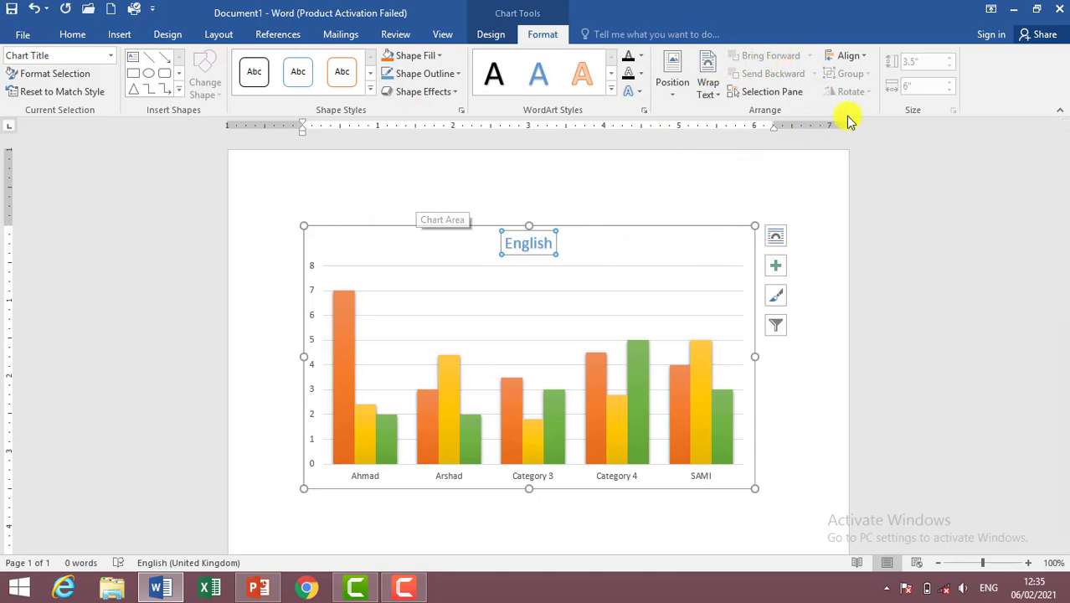
Step: Minimise the Word window to reveal the desktop
{"action": "left_click", "coordinate": [1017, 10]}
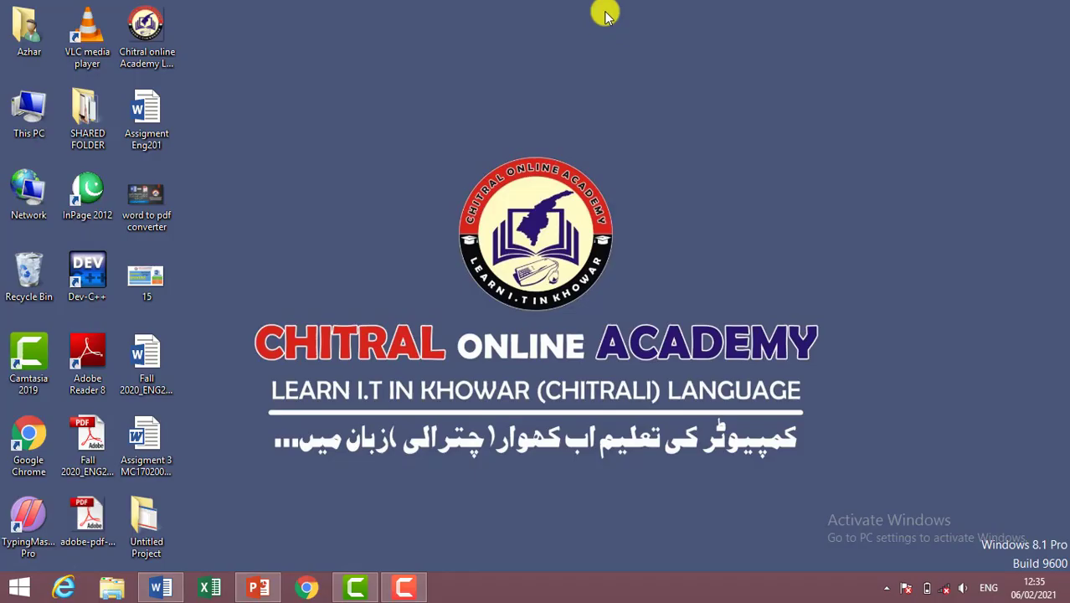